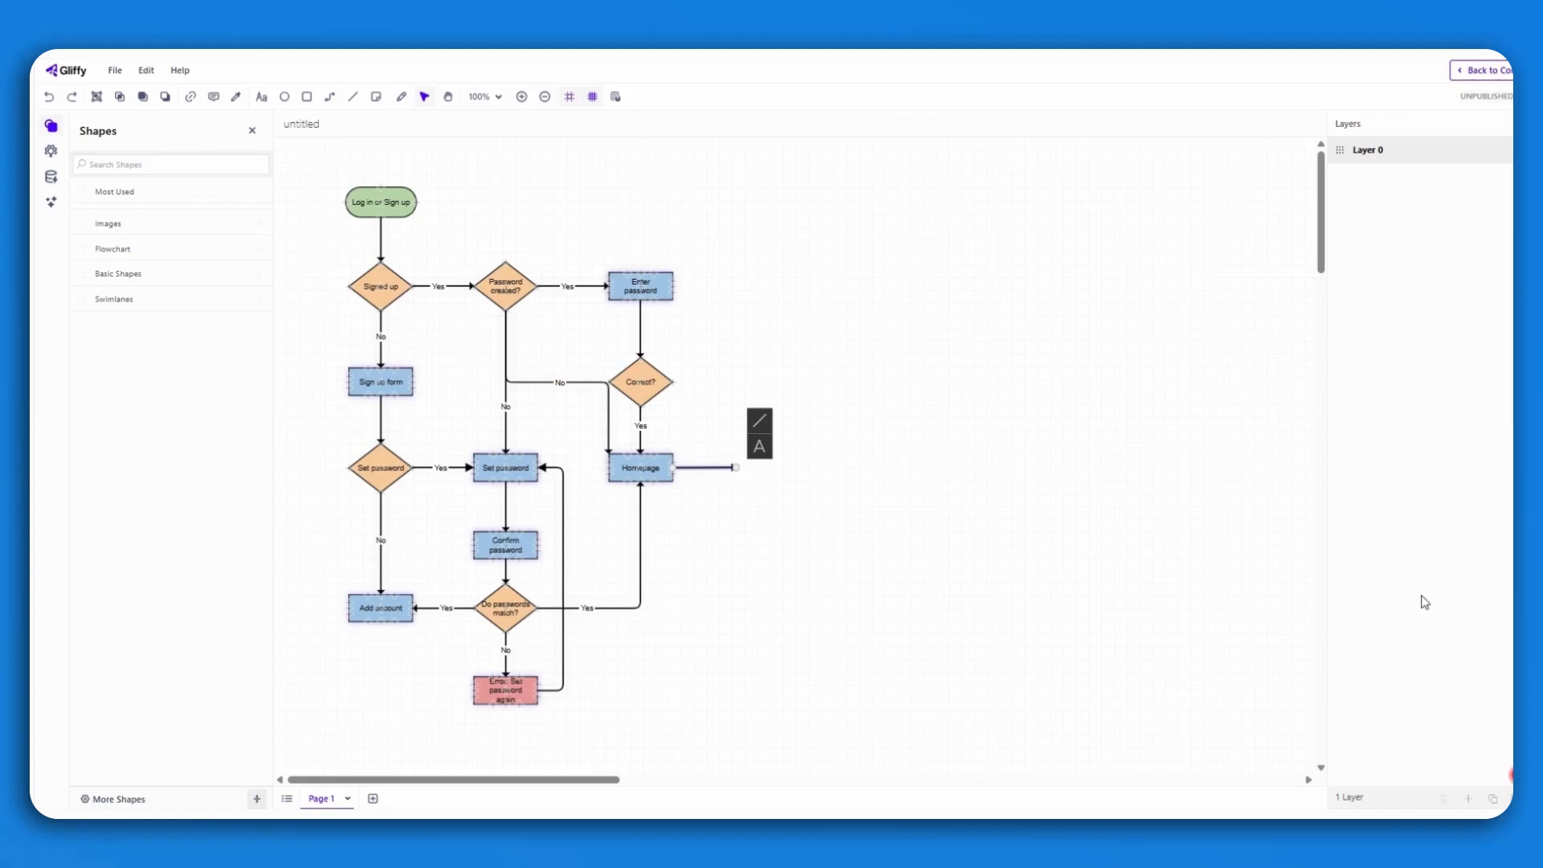
Add a new layer and paste the copied Setting and Resources flow onto it, positioned at the end of the Homepage arrow.
left_click(1468, 798)
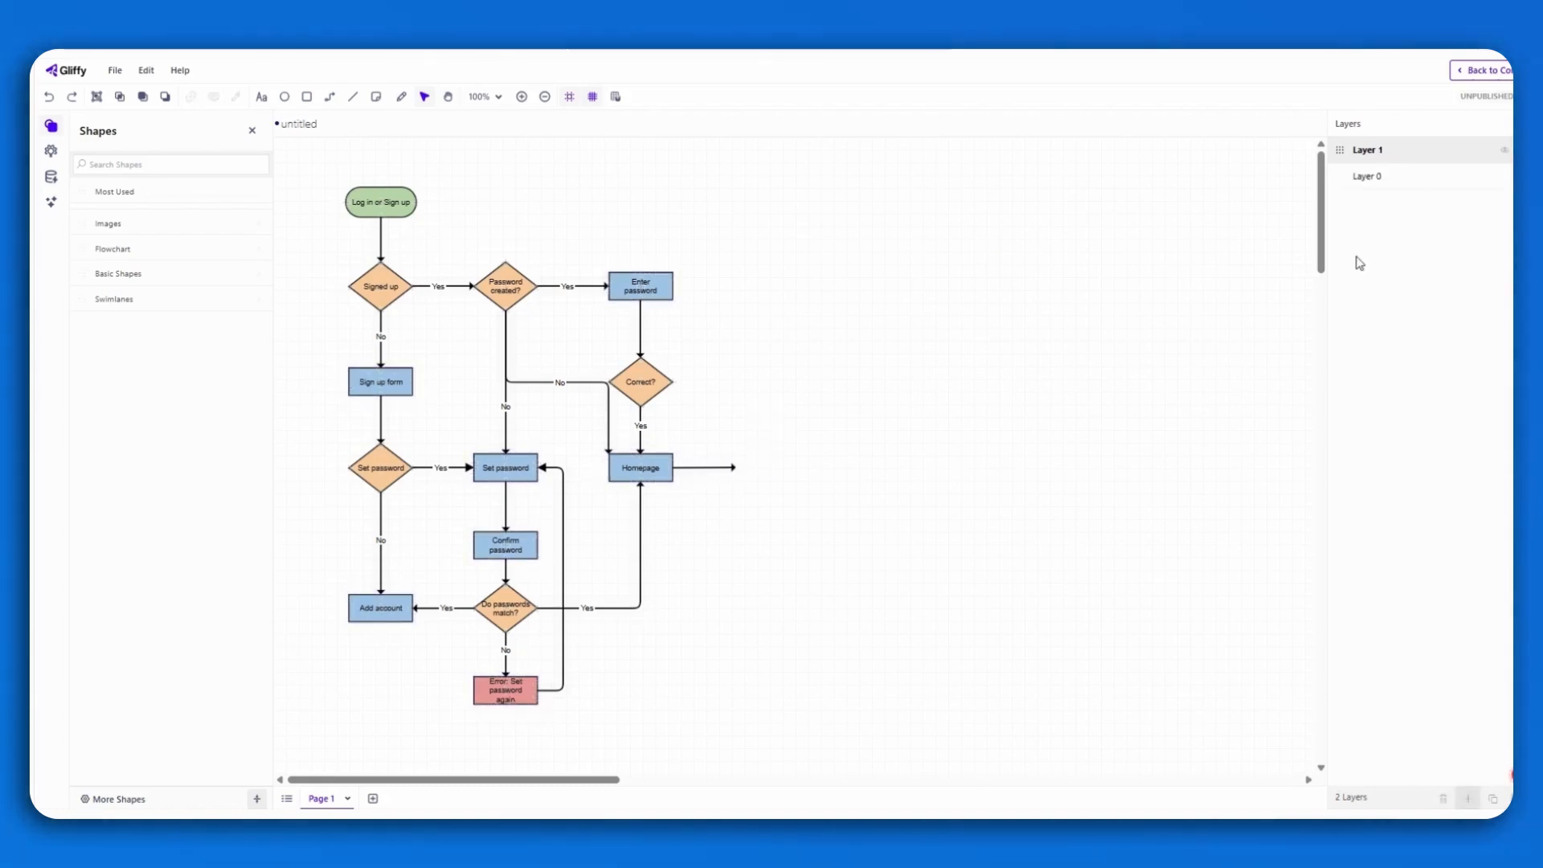
key("ctrl+v")
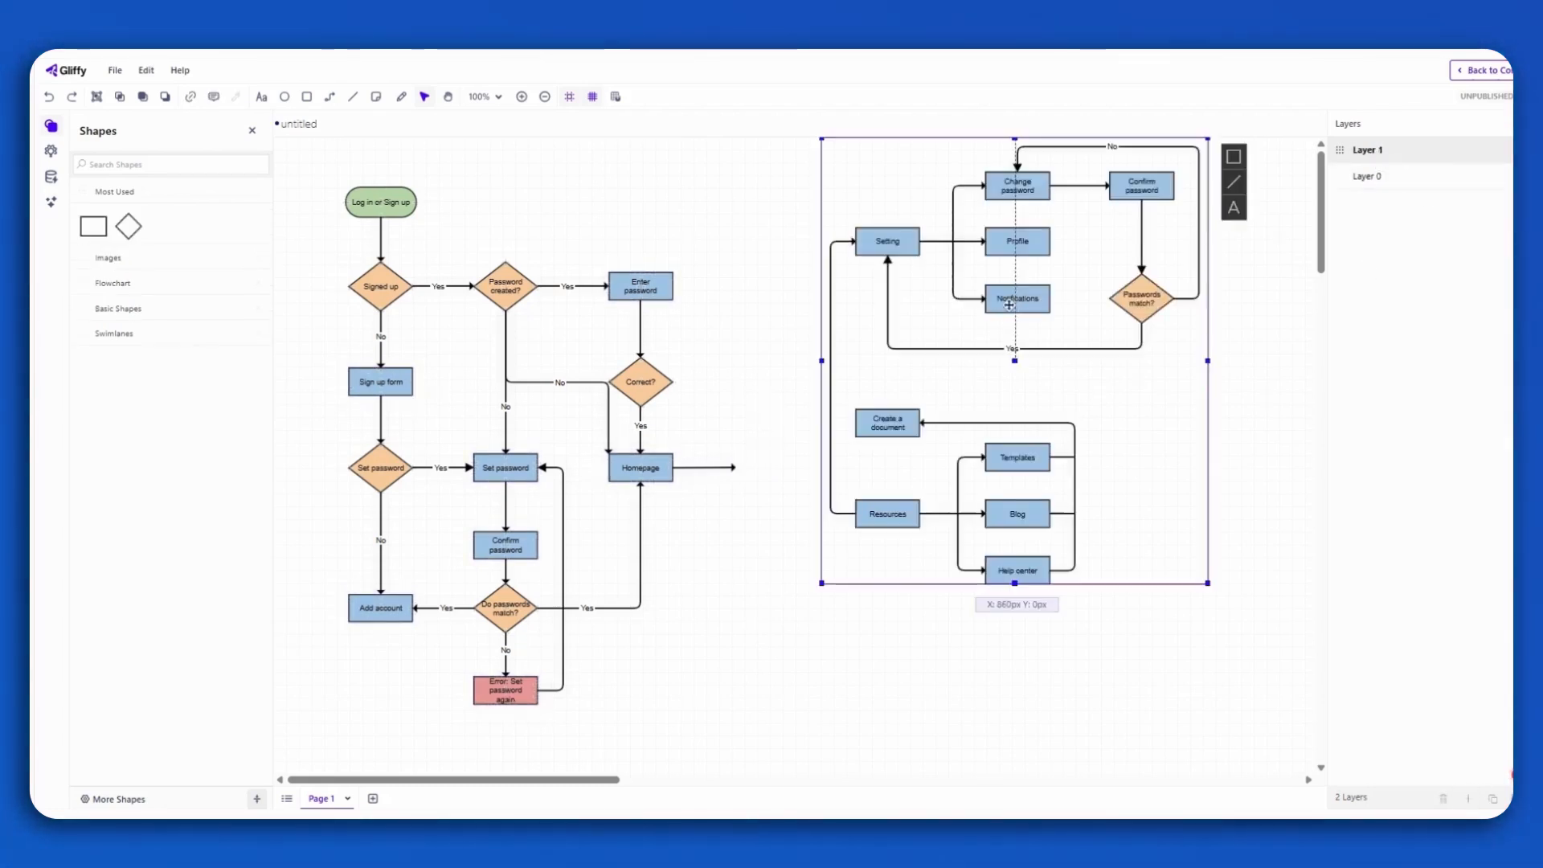
left_click_drag(1016, 269, 918, 351)
left_click(1185, 322)
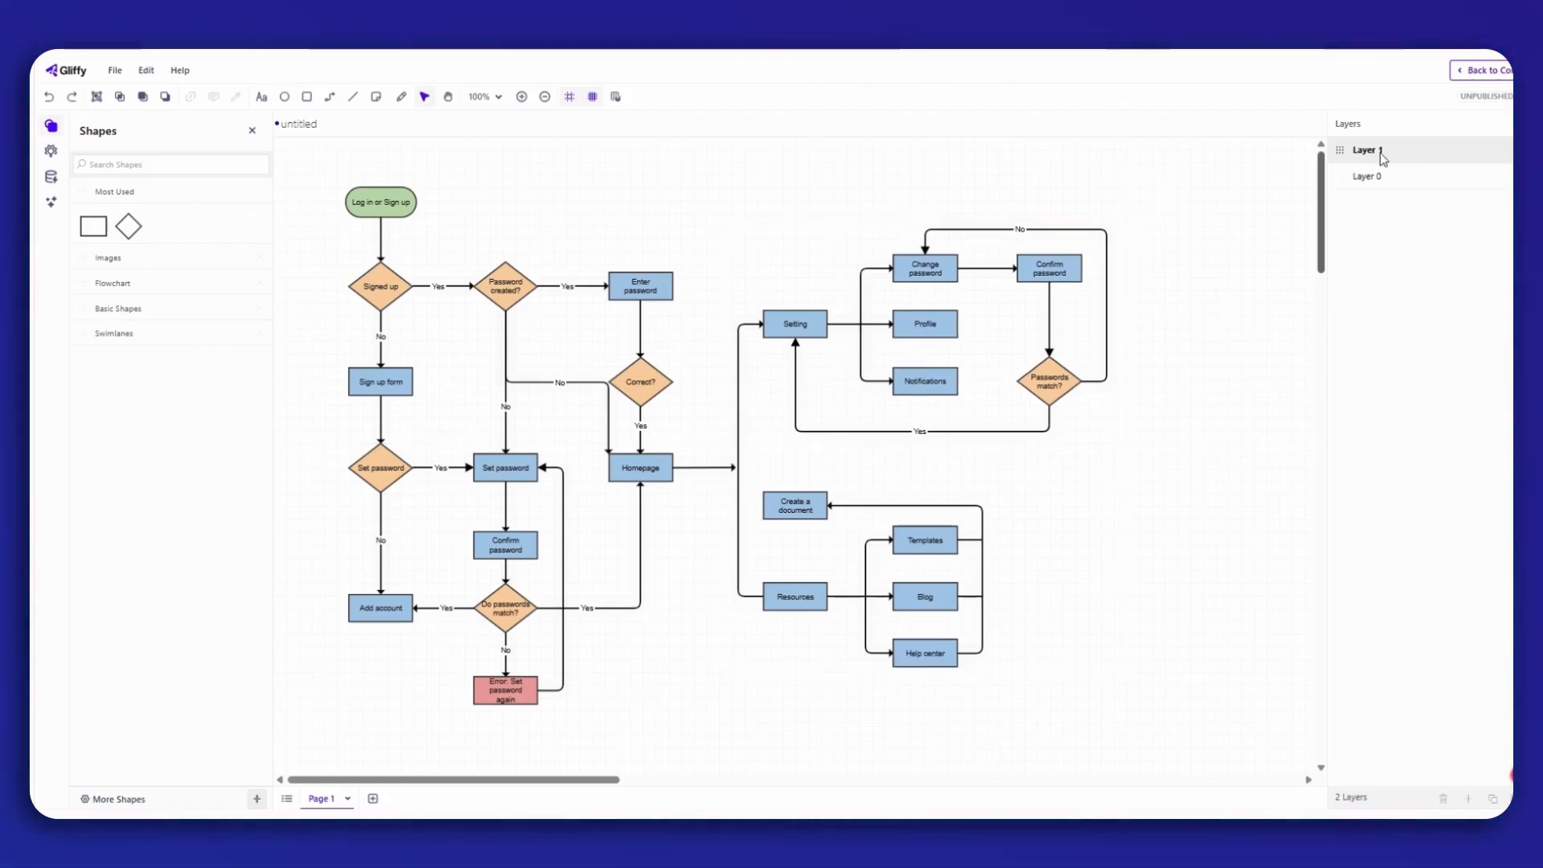
Rename Layer 1 as After Homepage.
double_click(1374, 151)
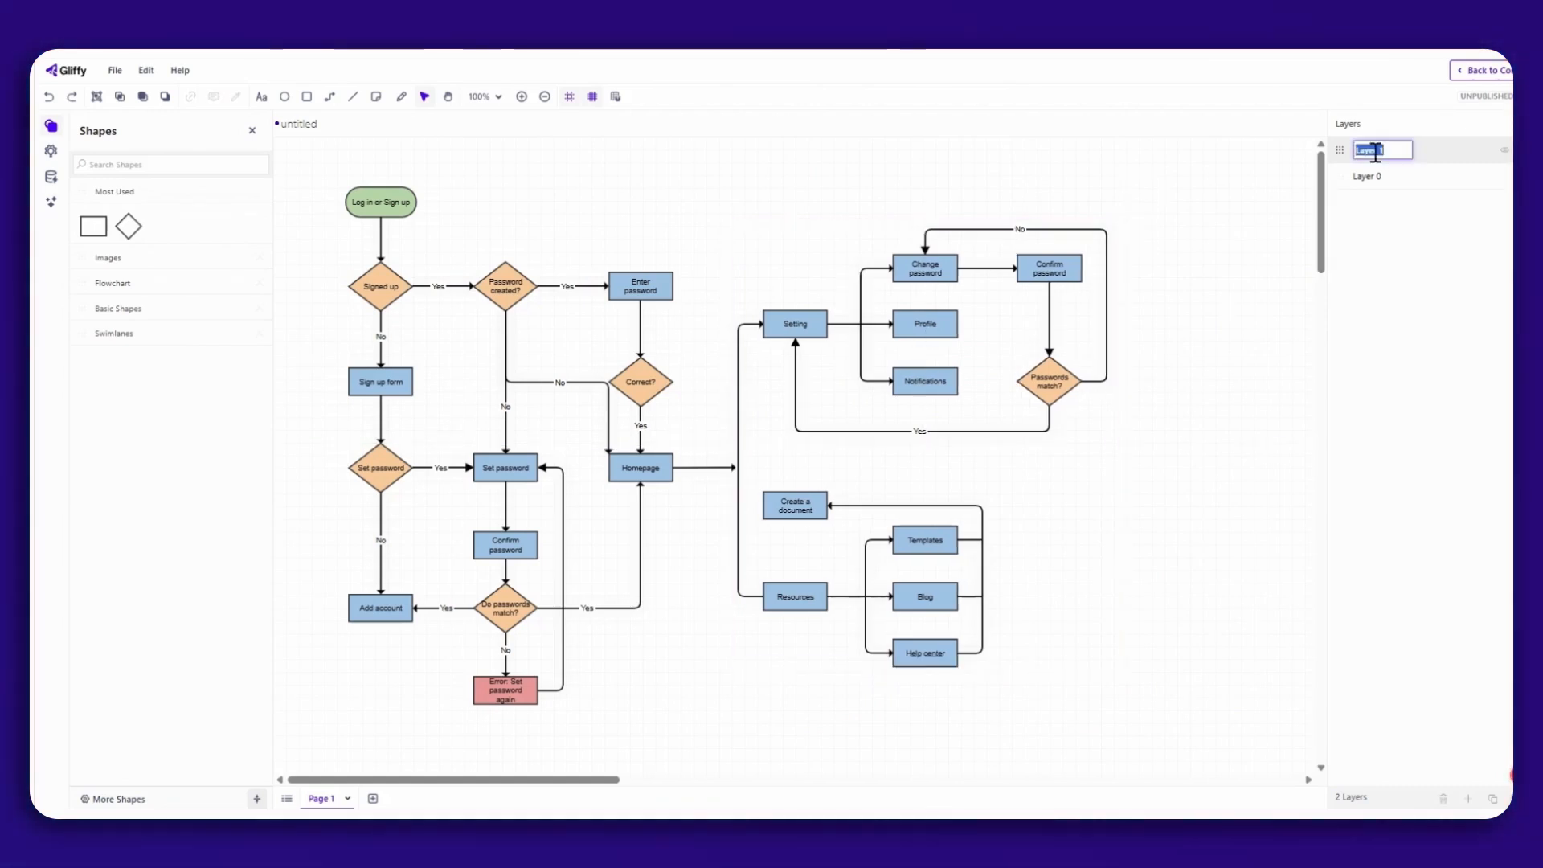
type("After Hom")
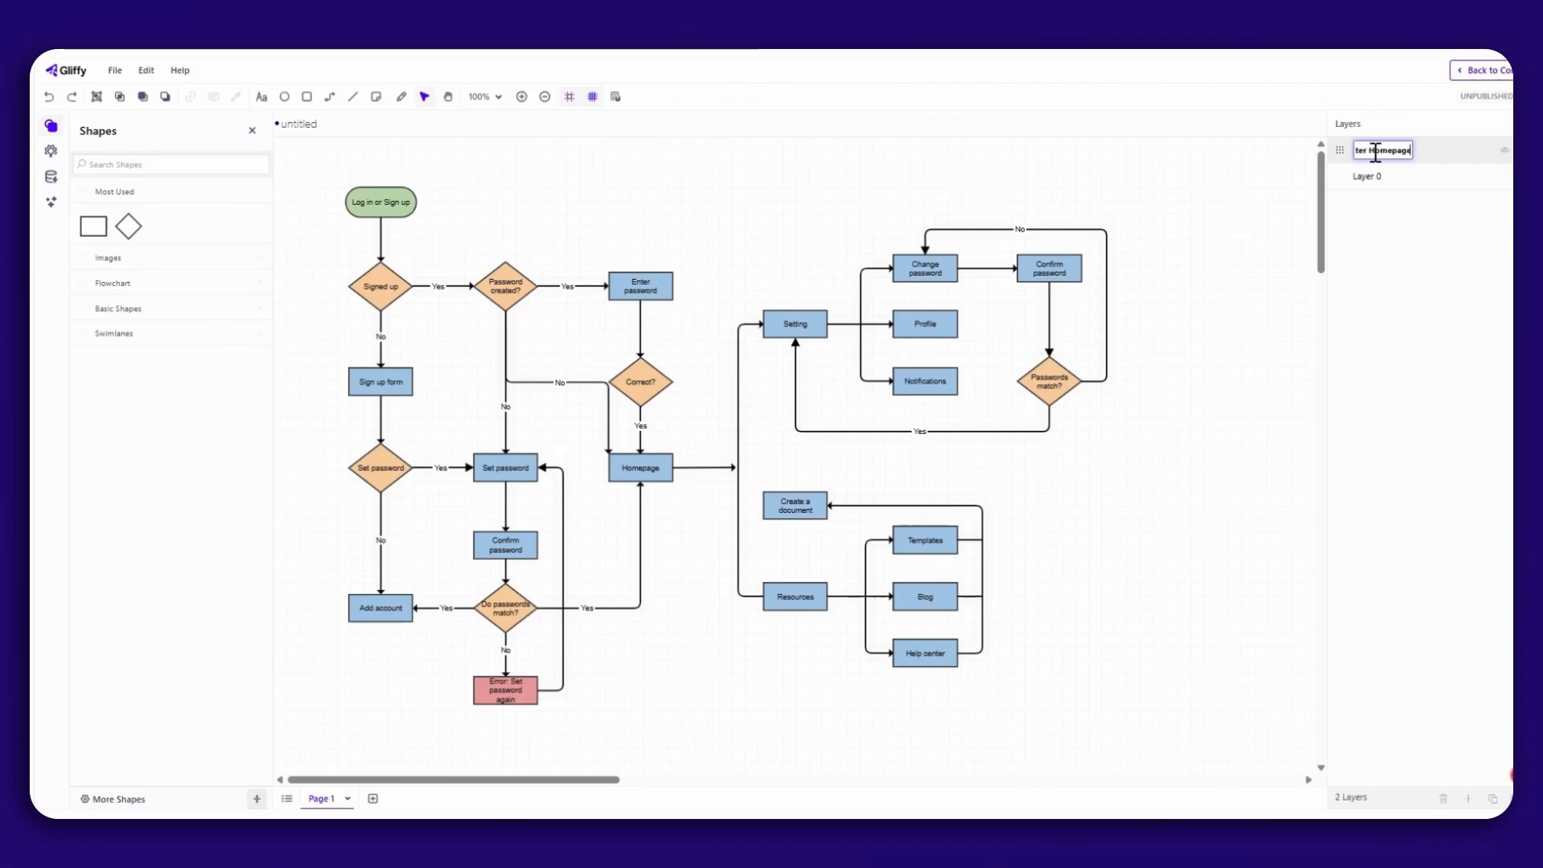
type("epage")
key("Escape")
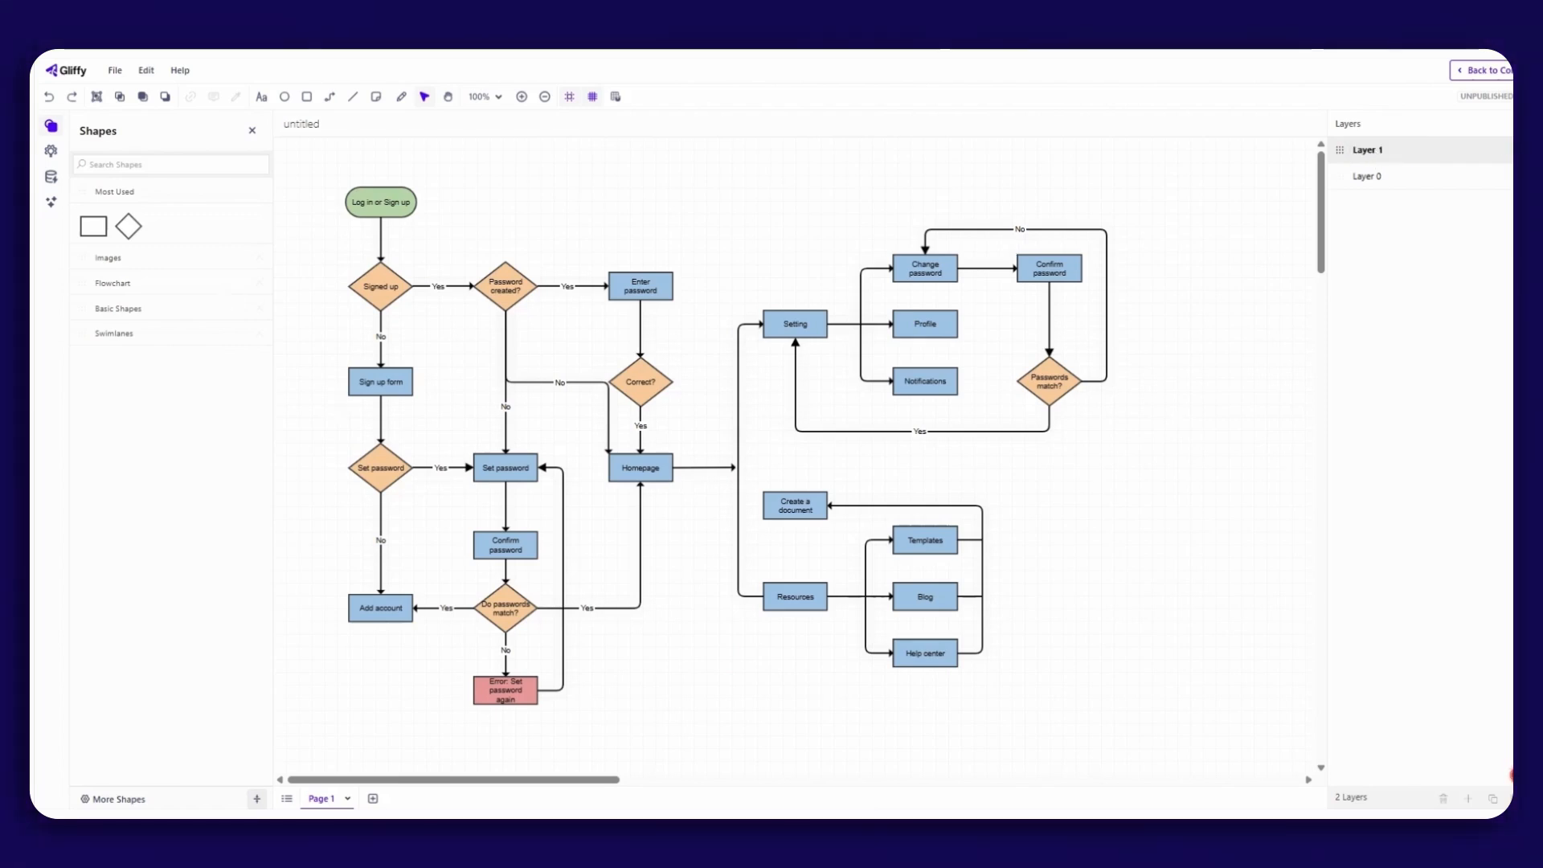
Rename Layer 0 as Before Homepage.
left_click(1364, 180)
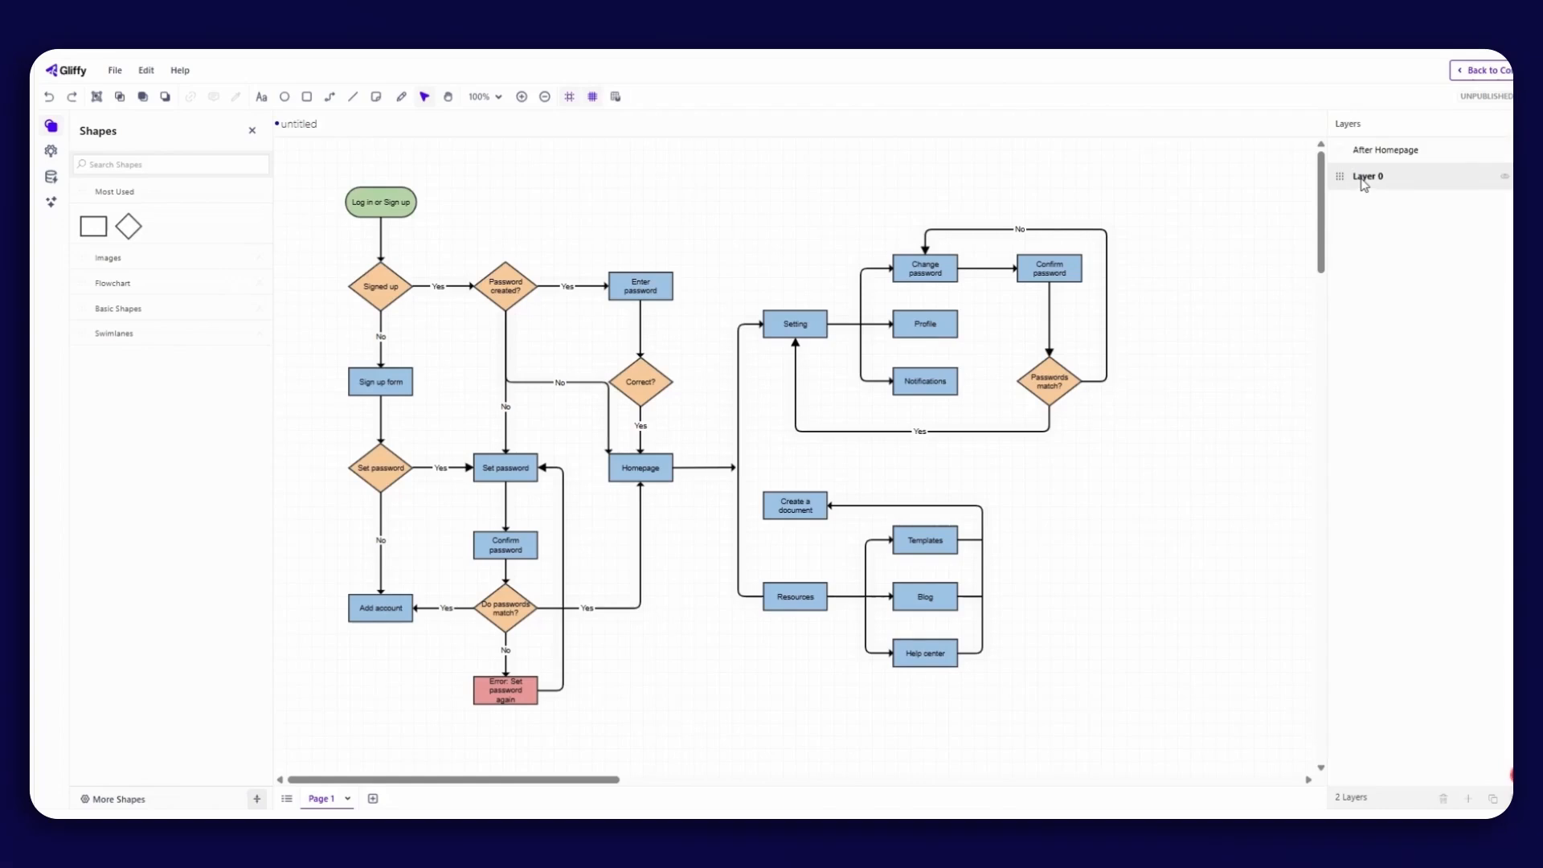
type("Before H")
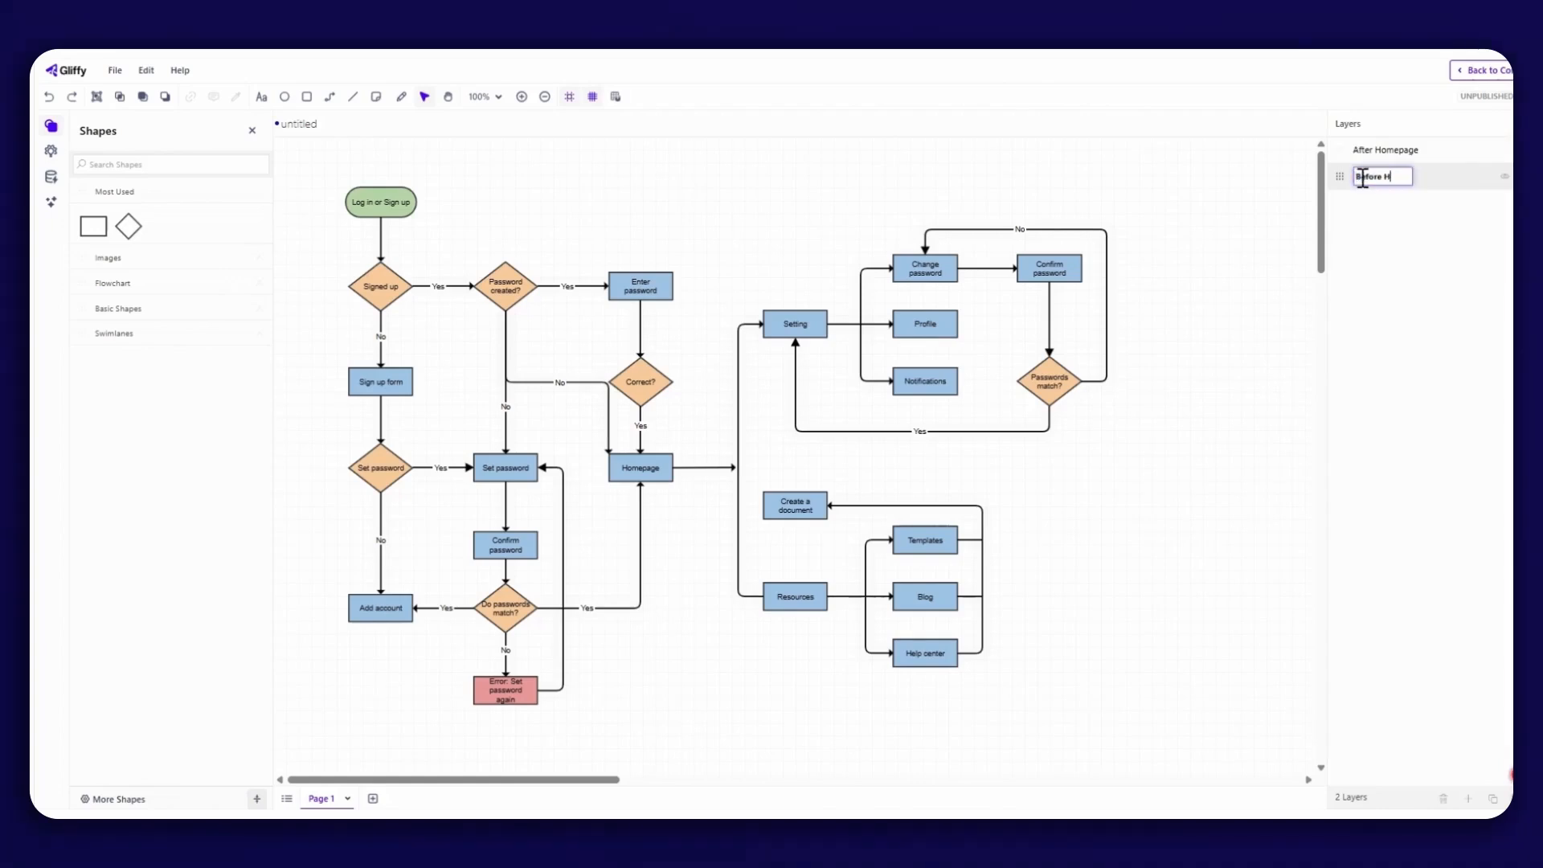
type("ome")
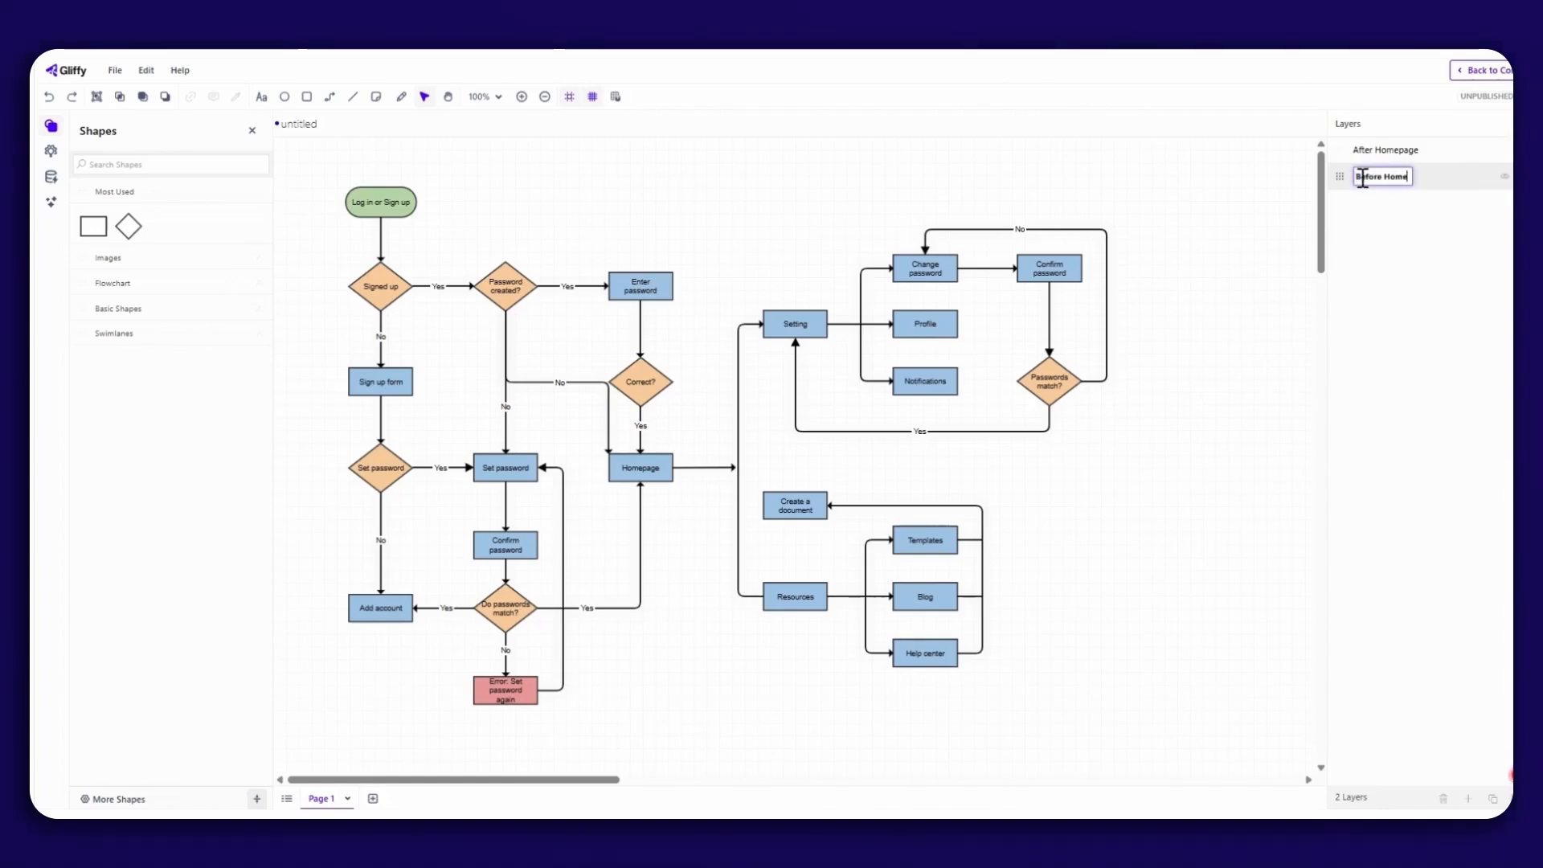
type("page")
key("Return")
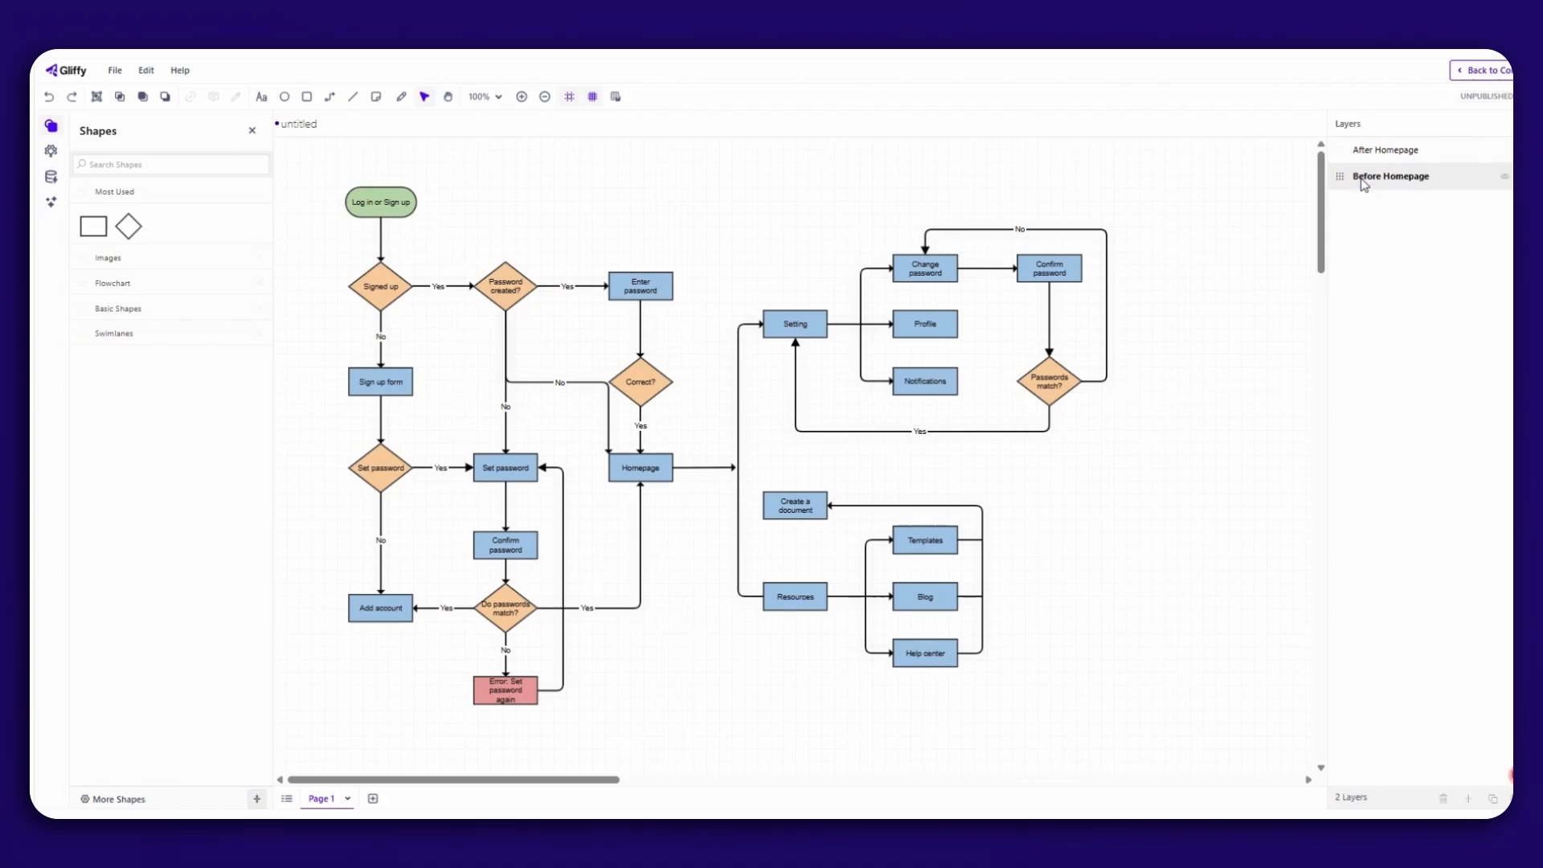
Hide the After Homepage layer and show it again to check which shapes it holds.
left_click(1504, 152)
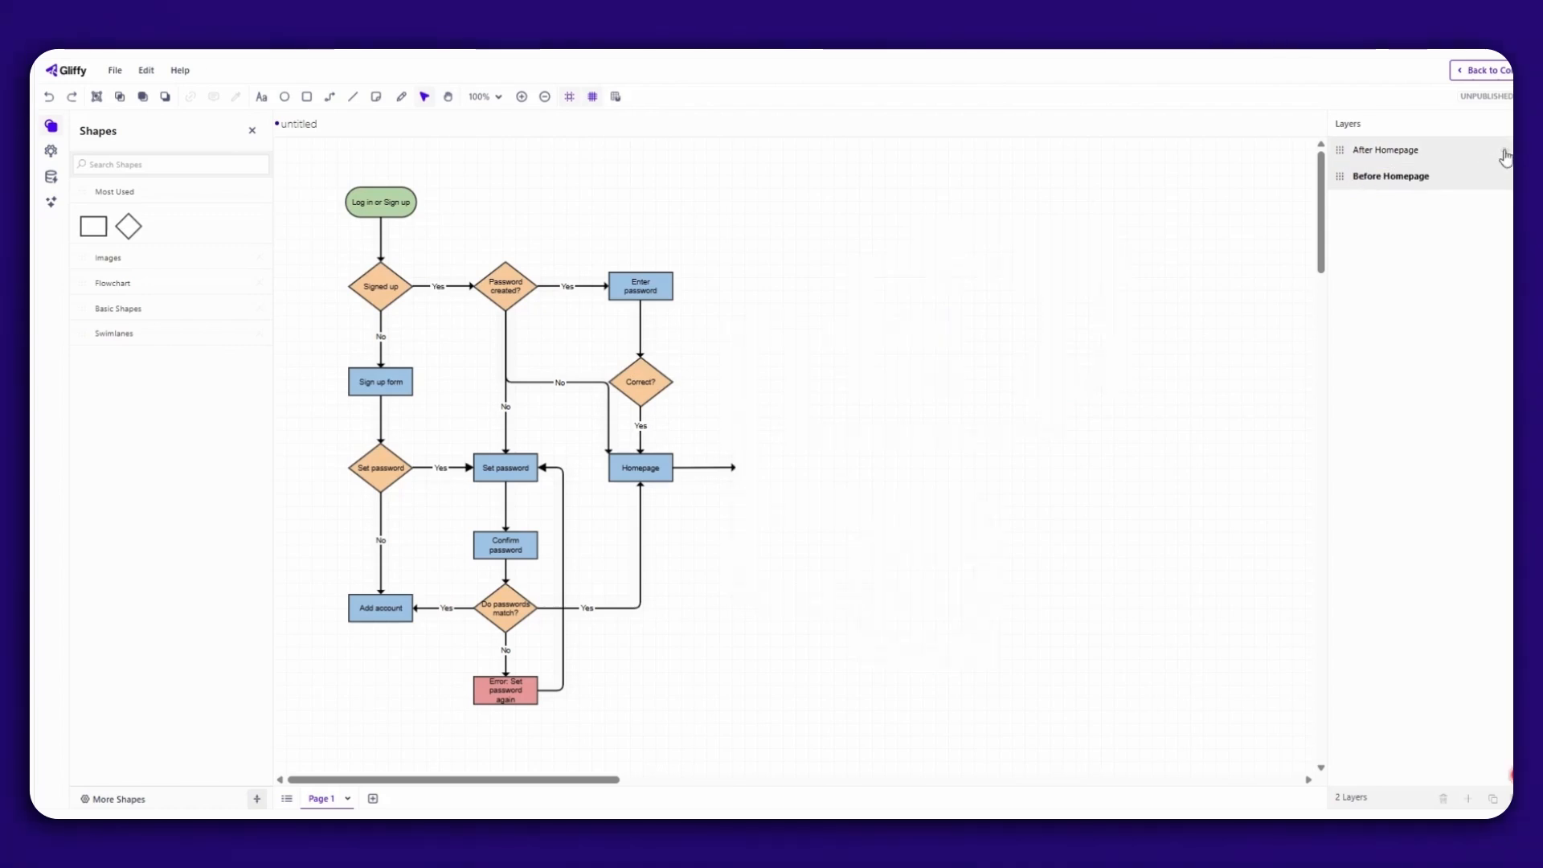
left_click(1504, 153)
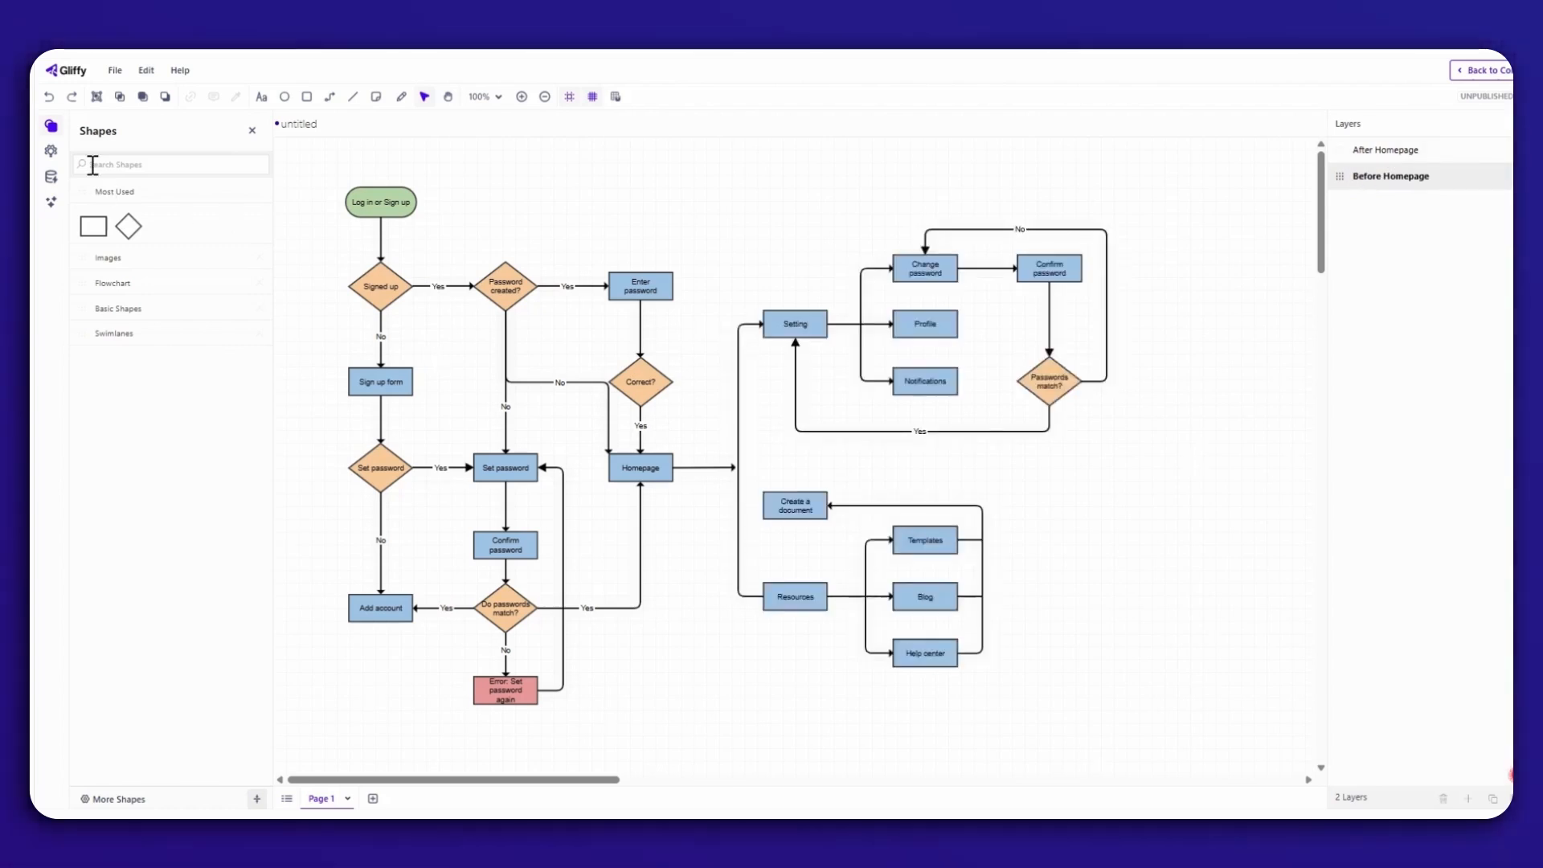
Place a flowchart terminator shape above the Enter password box and label it "After Home Page Journey".
left_click(103, 285)
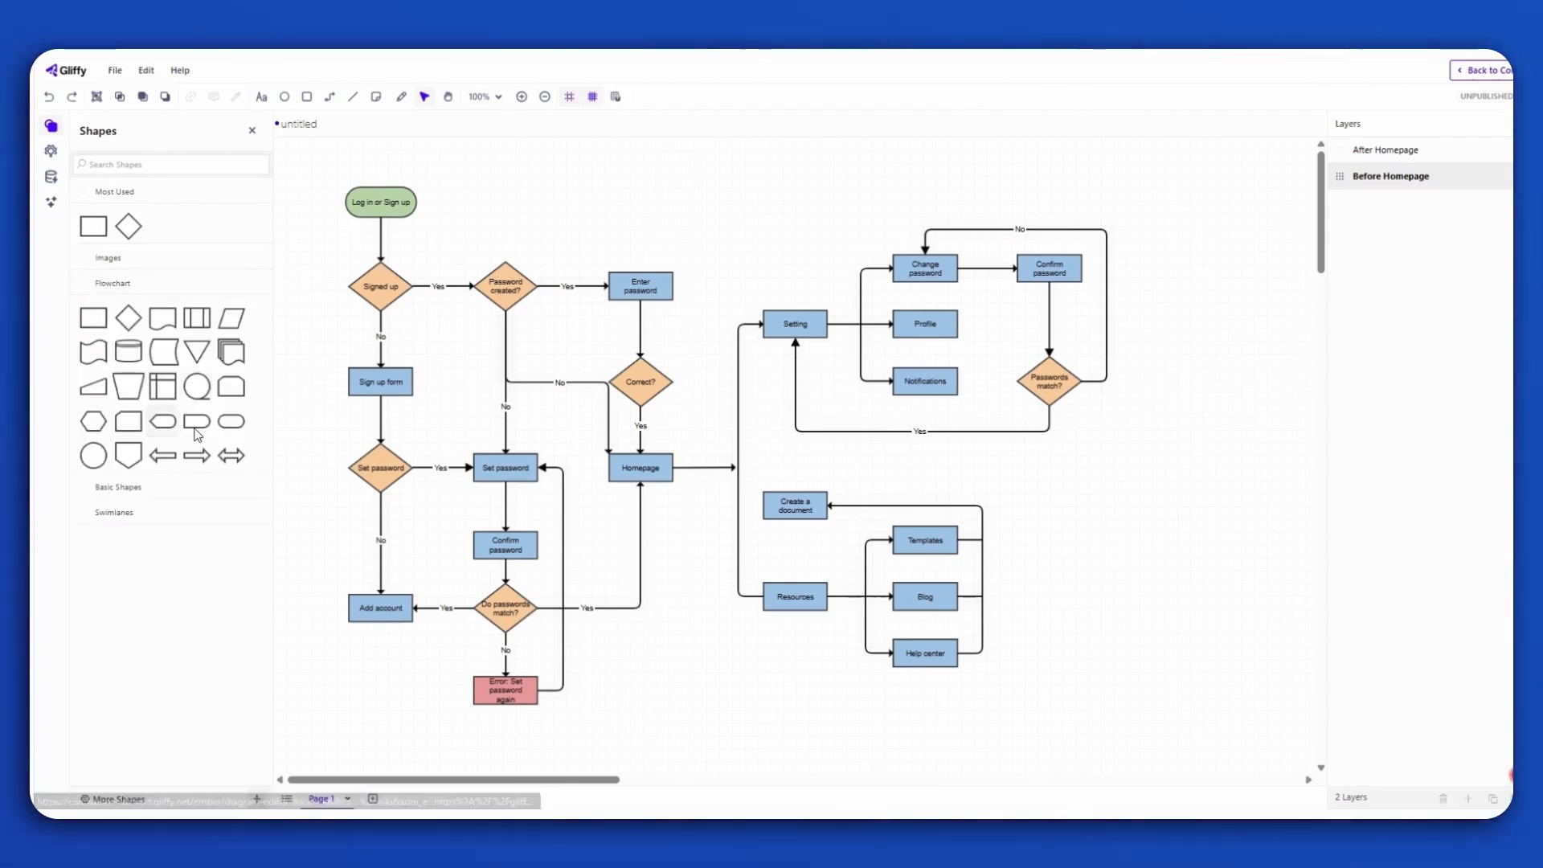
left_click_drag(232, 421, 669, 177)
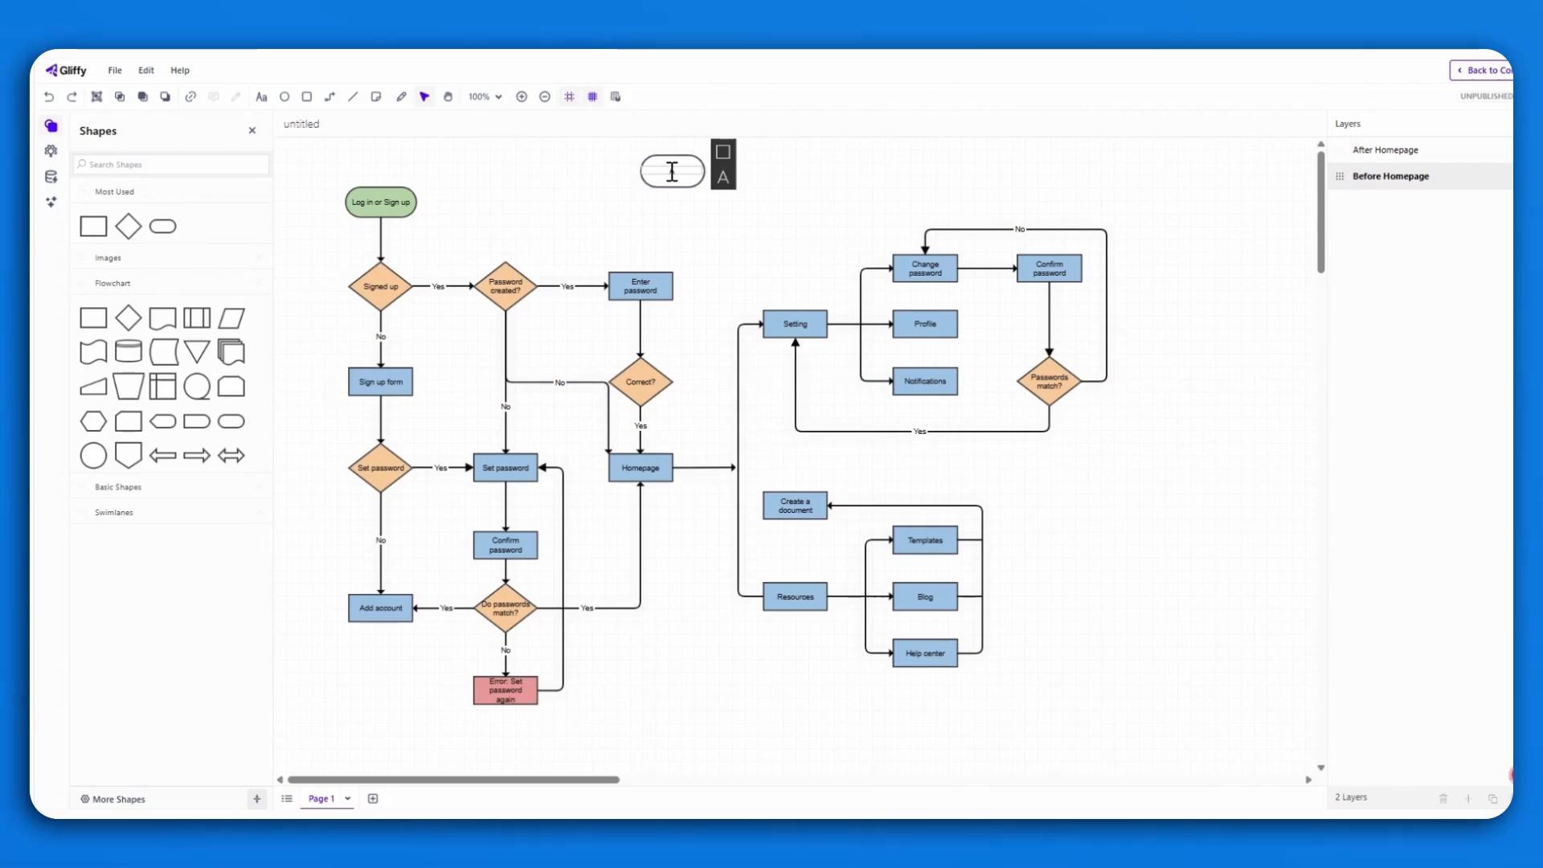
type("fter HomePage")
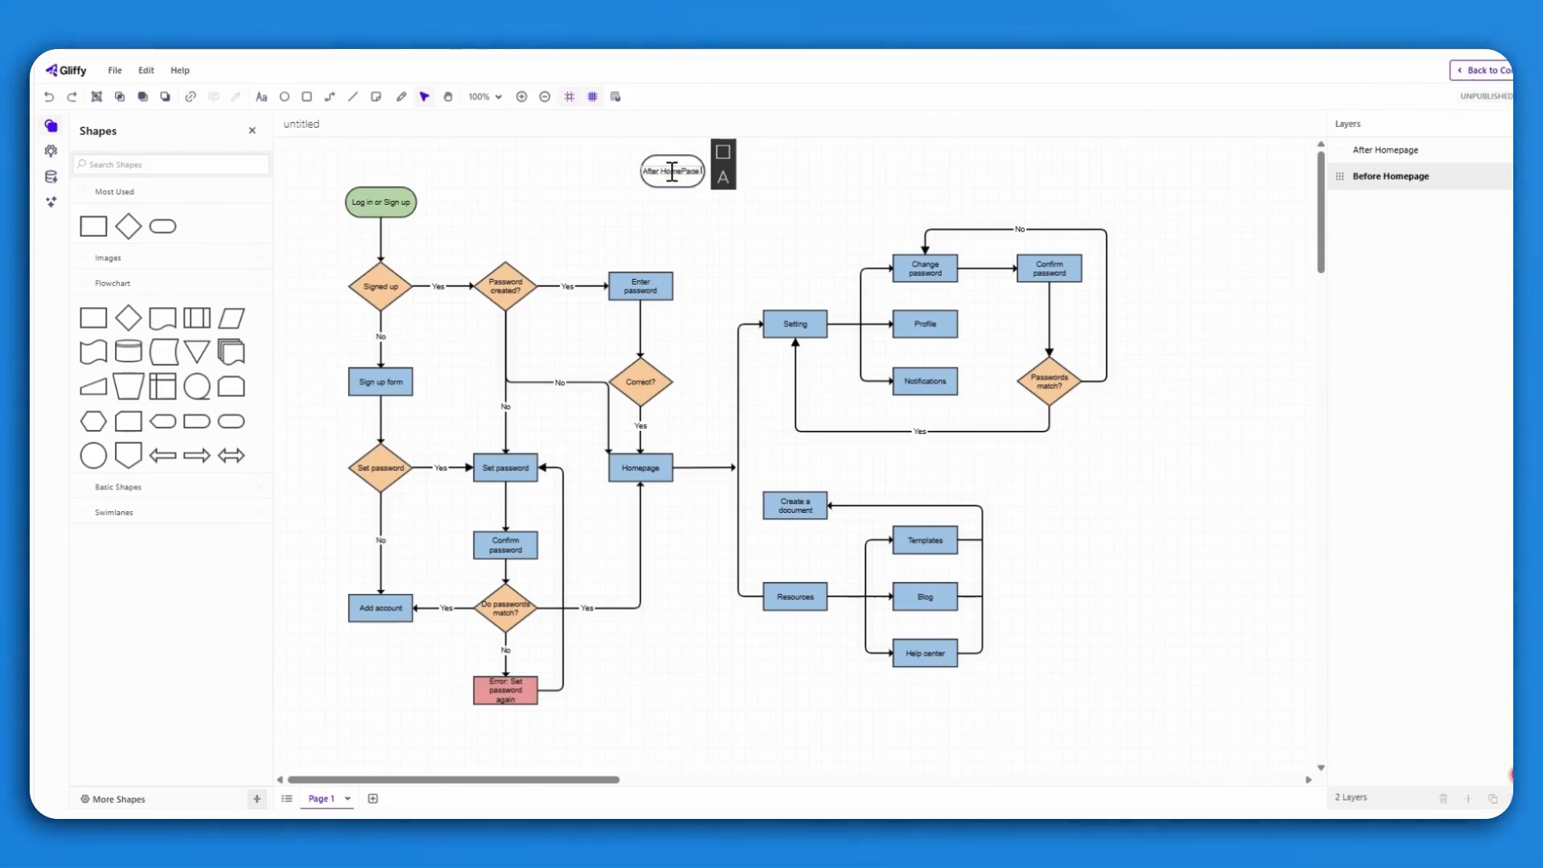
type(" Journey")
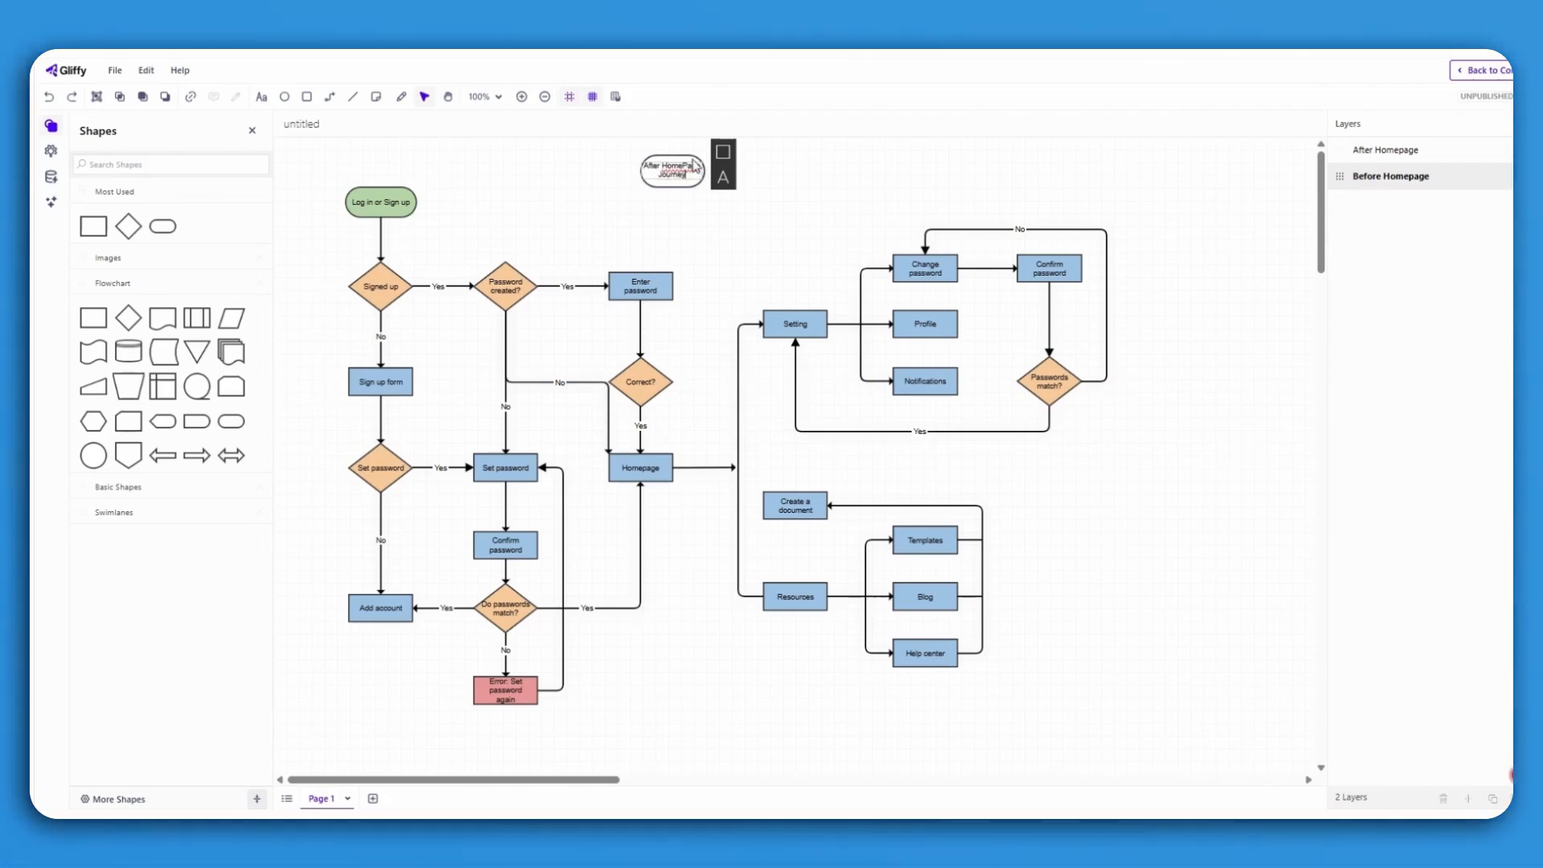
left_click(846, 216)
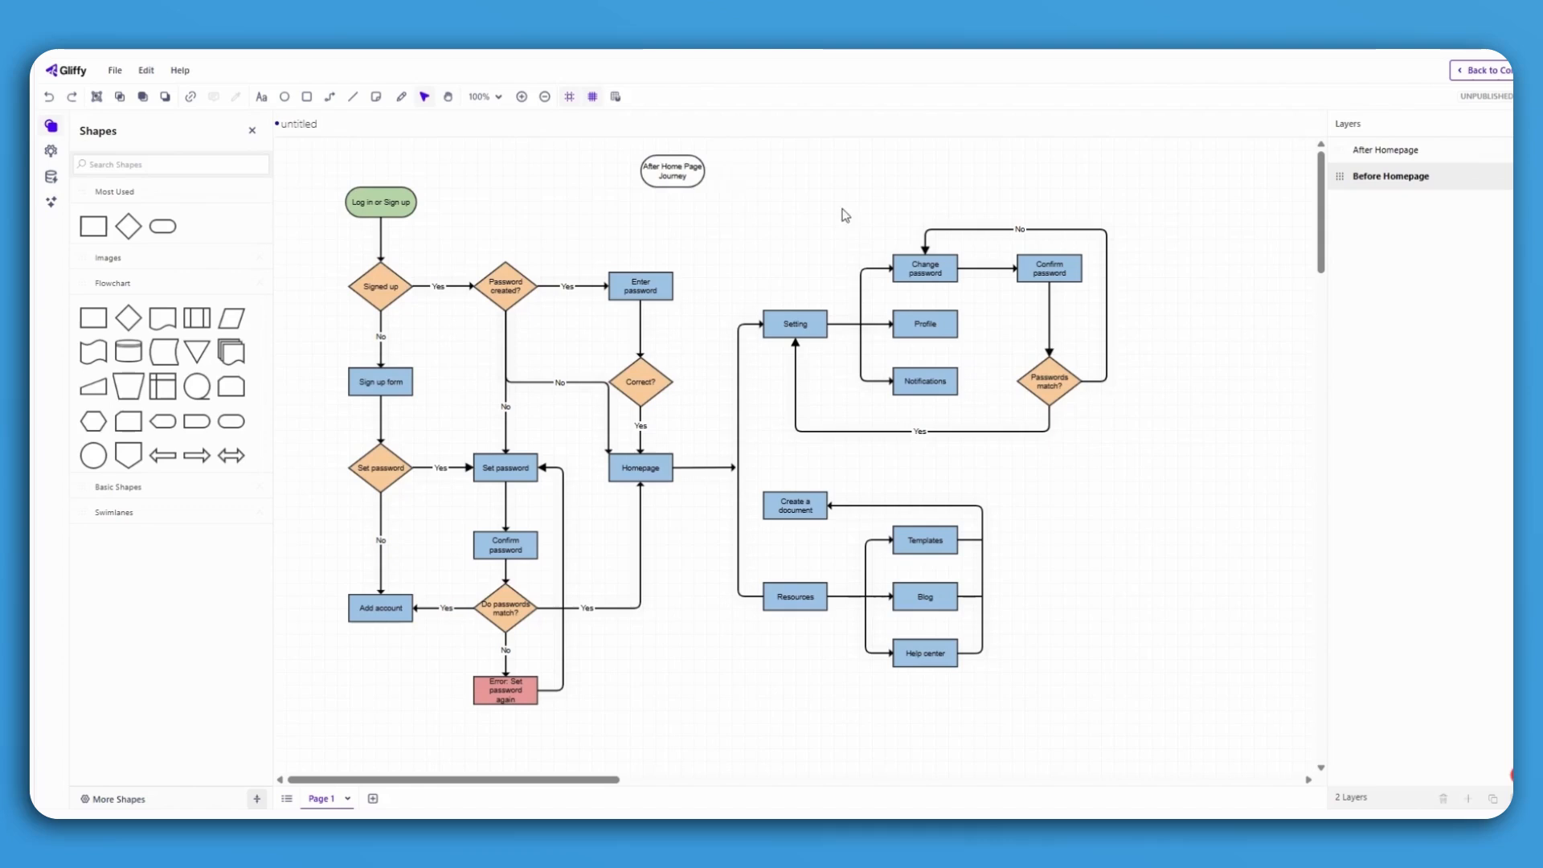
Duplicate the After Home Page Journey shape, place the copy beside it and relabel it "Before Home Page Journey".
left_click(674, 177)
key("ctrl+c")
key("ctrl+v")
left_click_drag(672, 178, 714, 171)
double_click(747, 173)
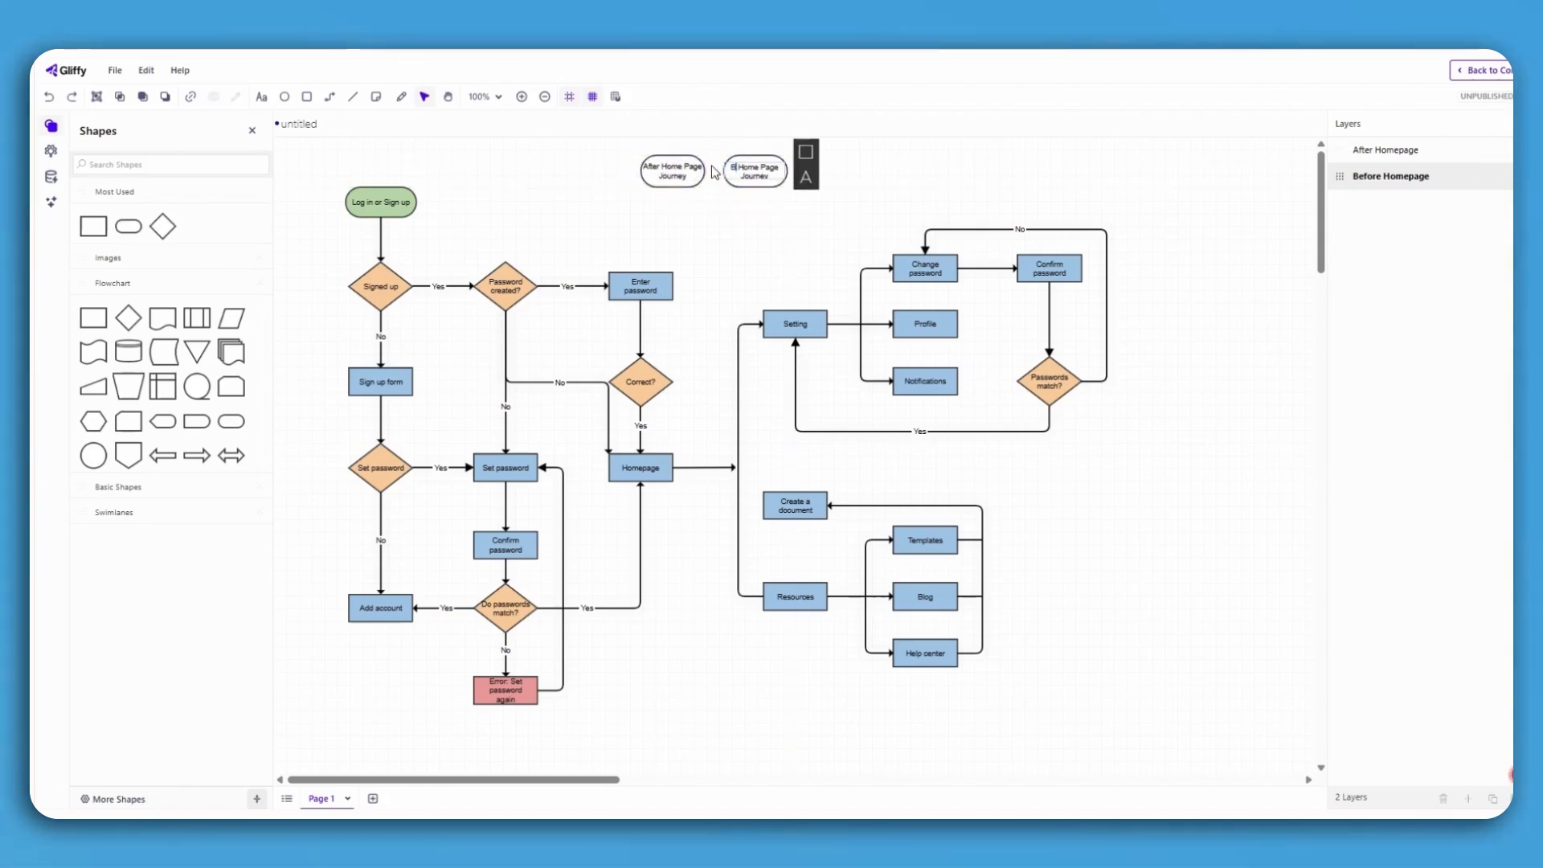
Link the After Home Page Journey shape to a layer view showing both After Homepage and Before Homepage.
left_click(677, 171)
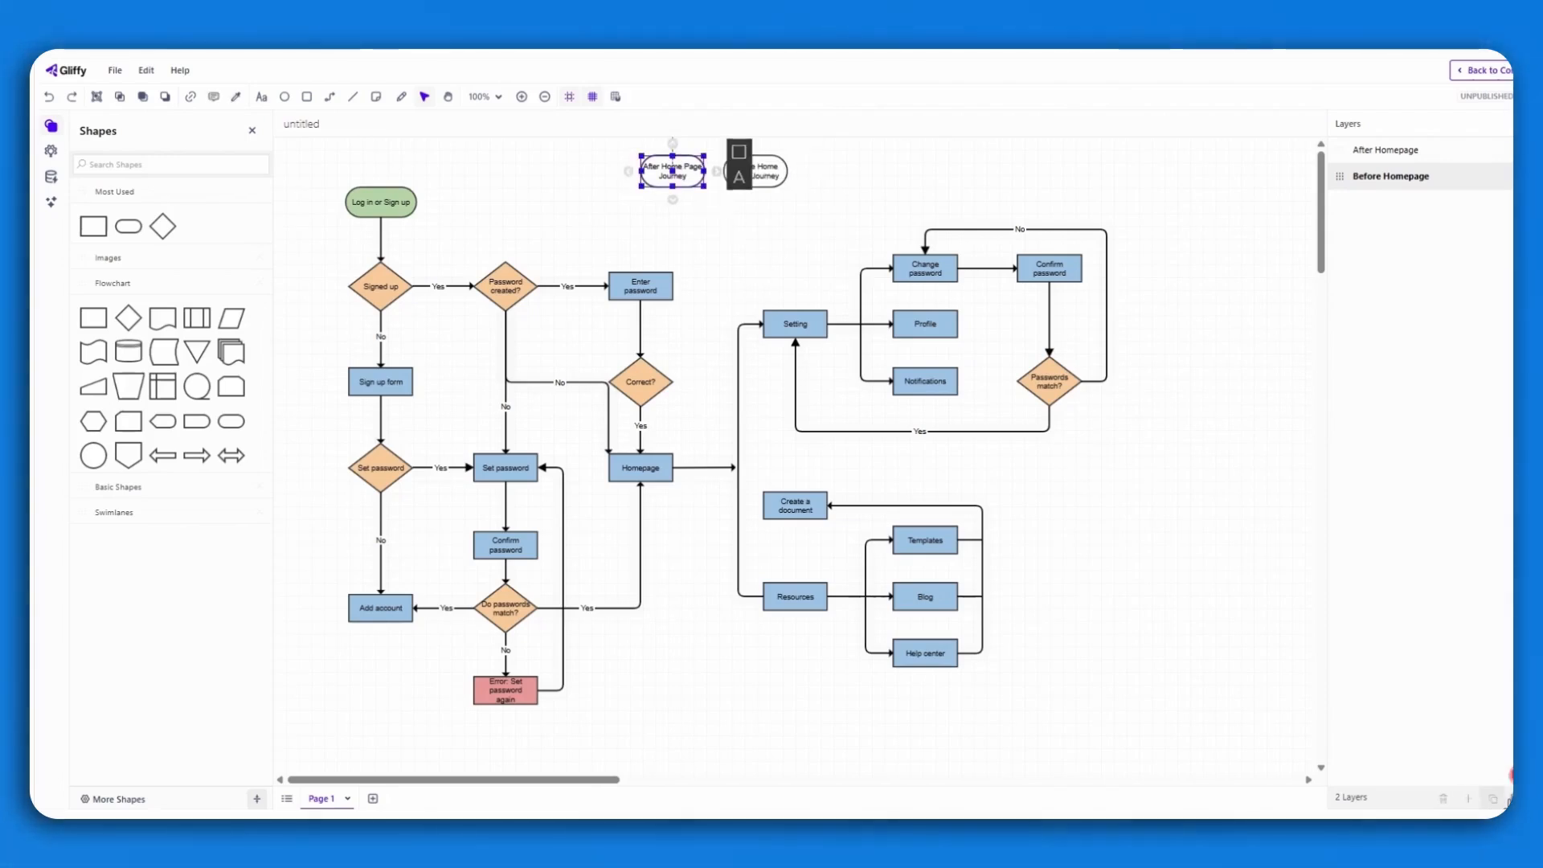
left_click(1515, 798)
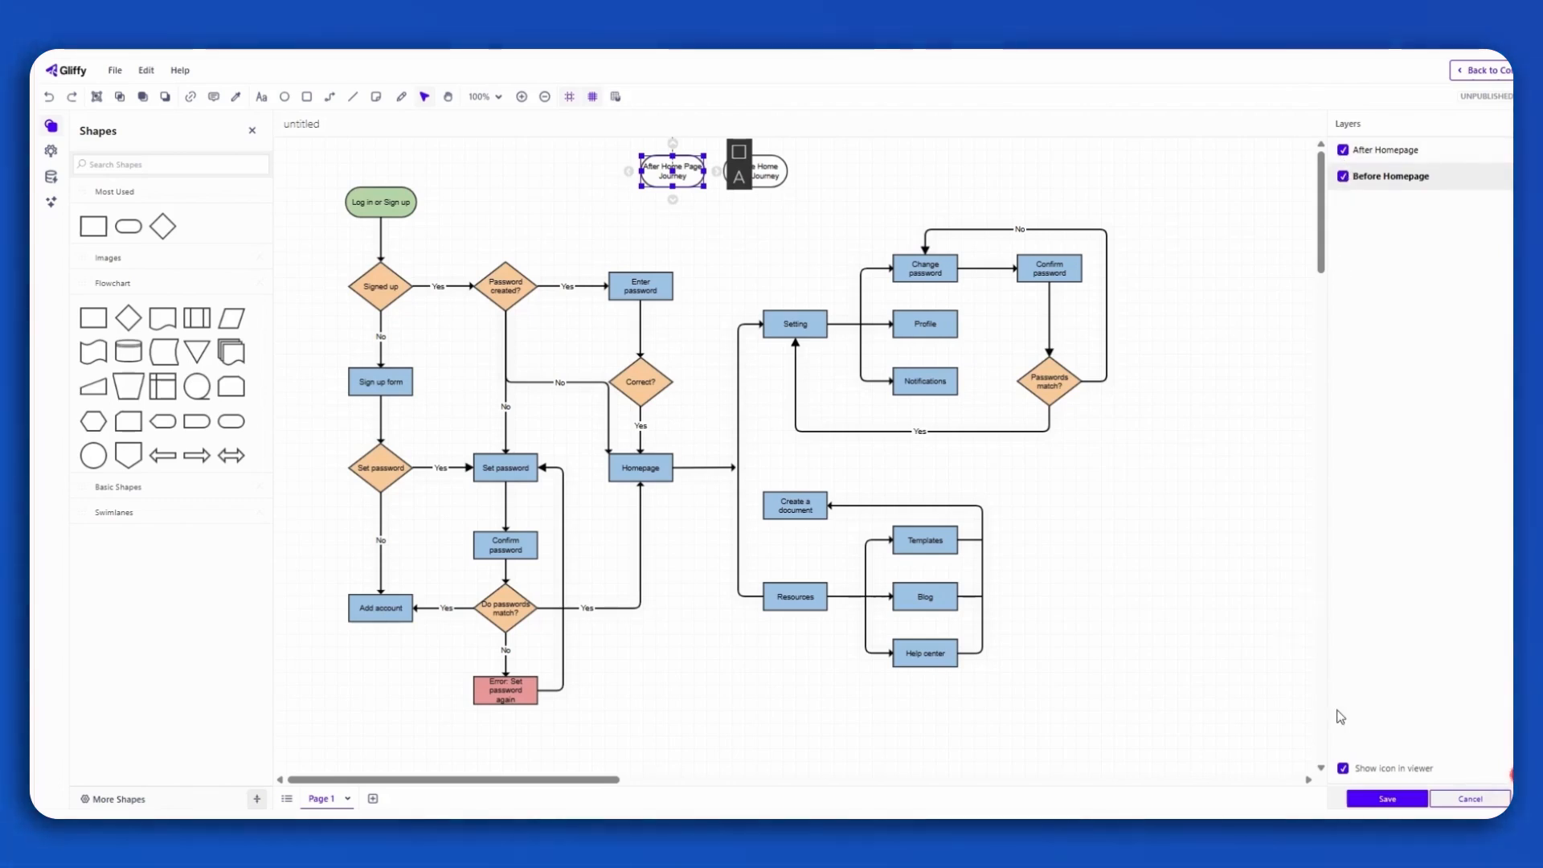
left_click(1386, 801)
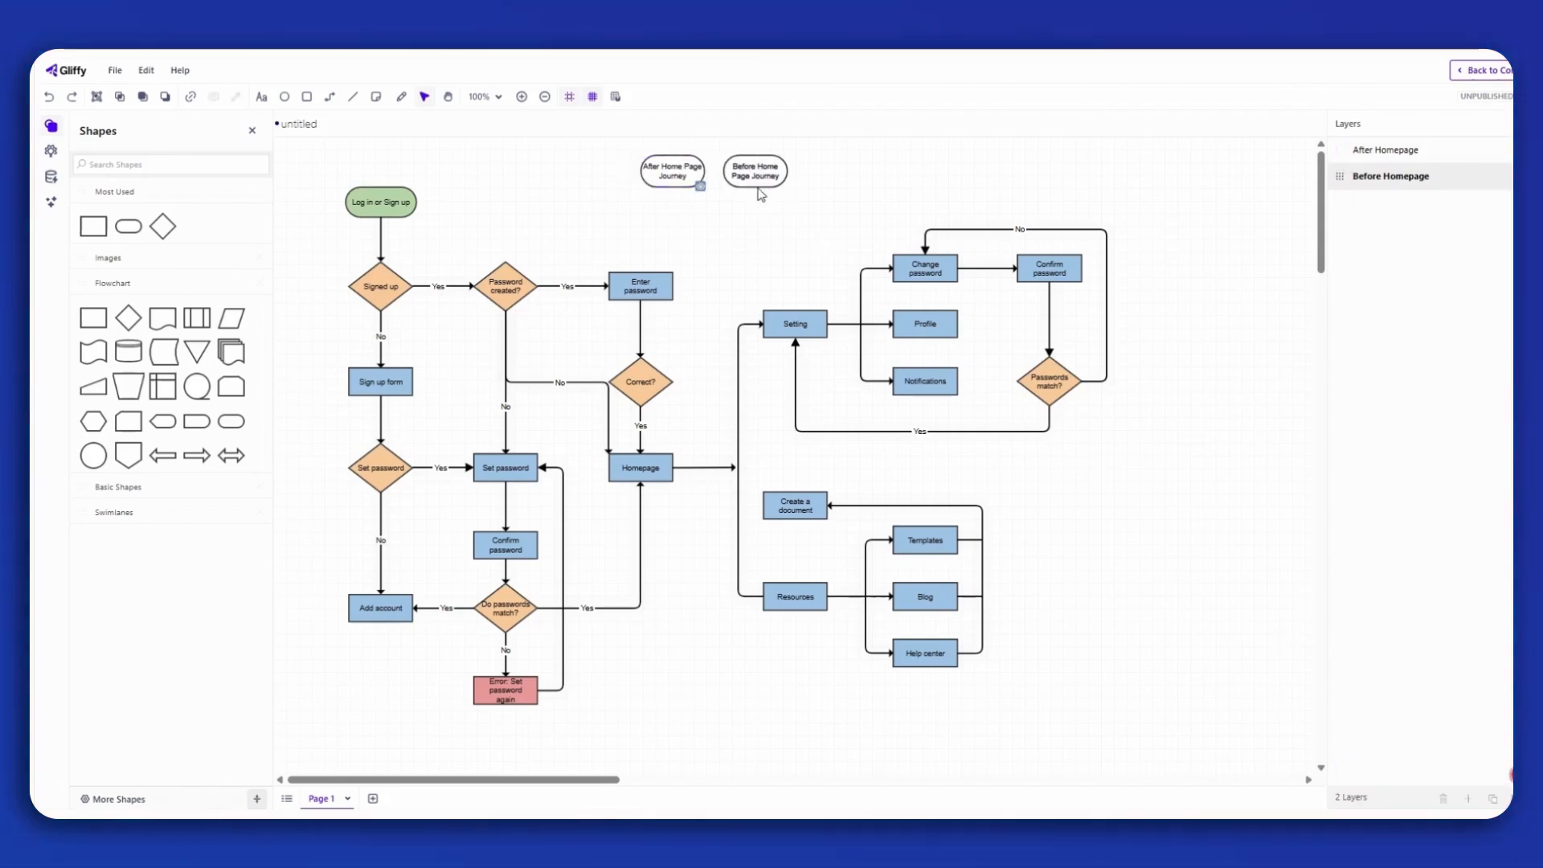
Link the Before Home Page Journey shape to a layer view showing only Before Homepage, with After Homepage hidden.
left_click(756, 181)
left_click(1493, 798)
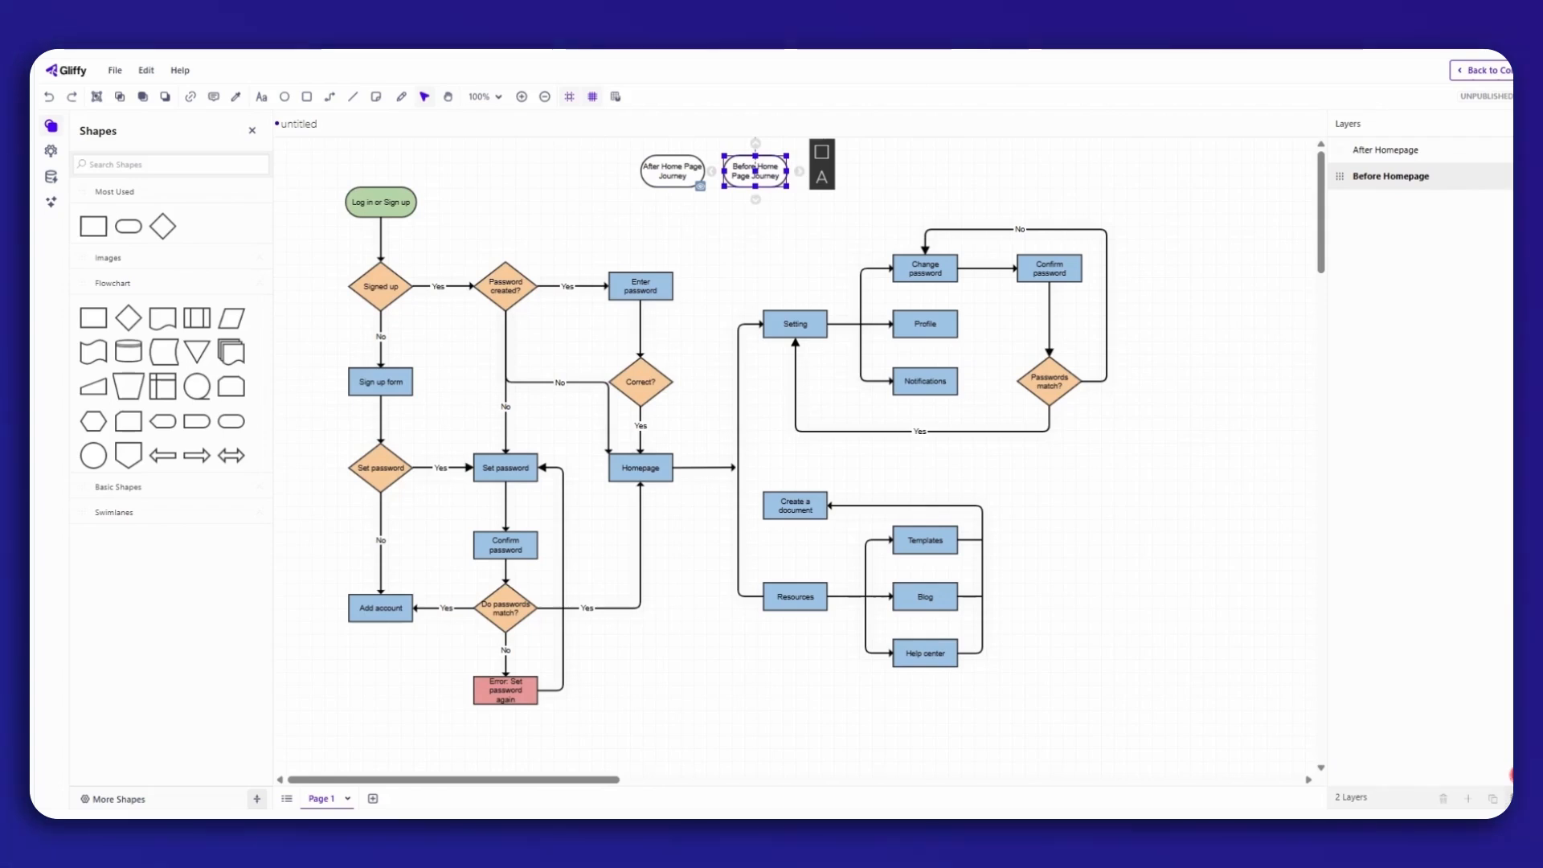
left_click(1345, 151)
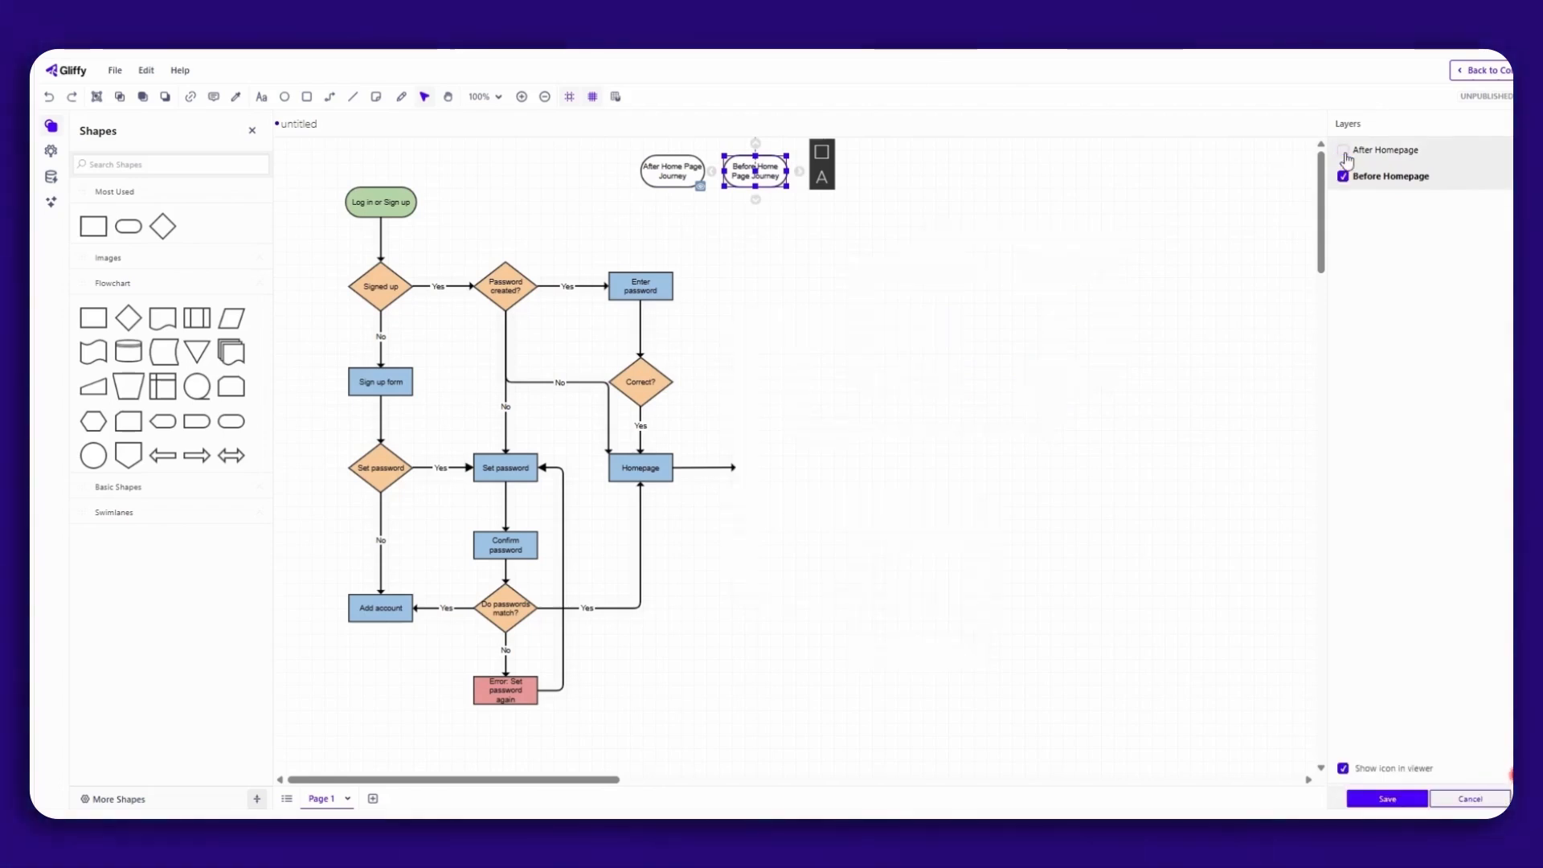
left_click(1407, 798)
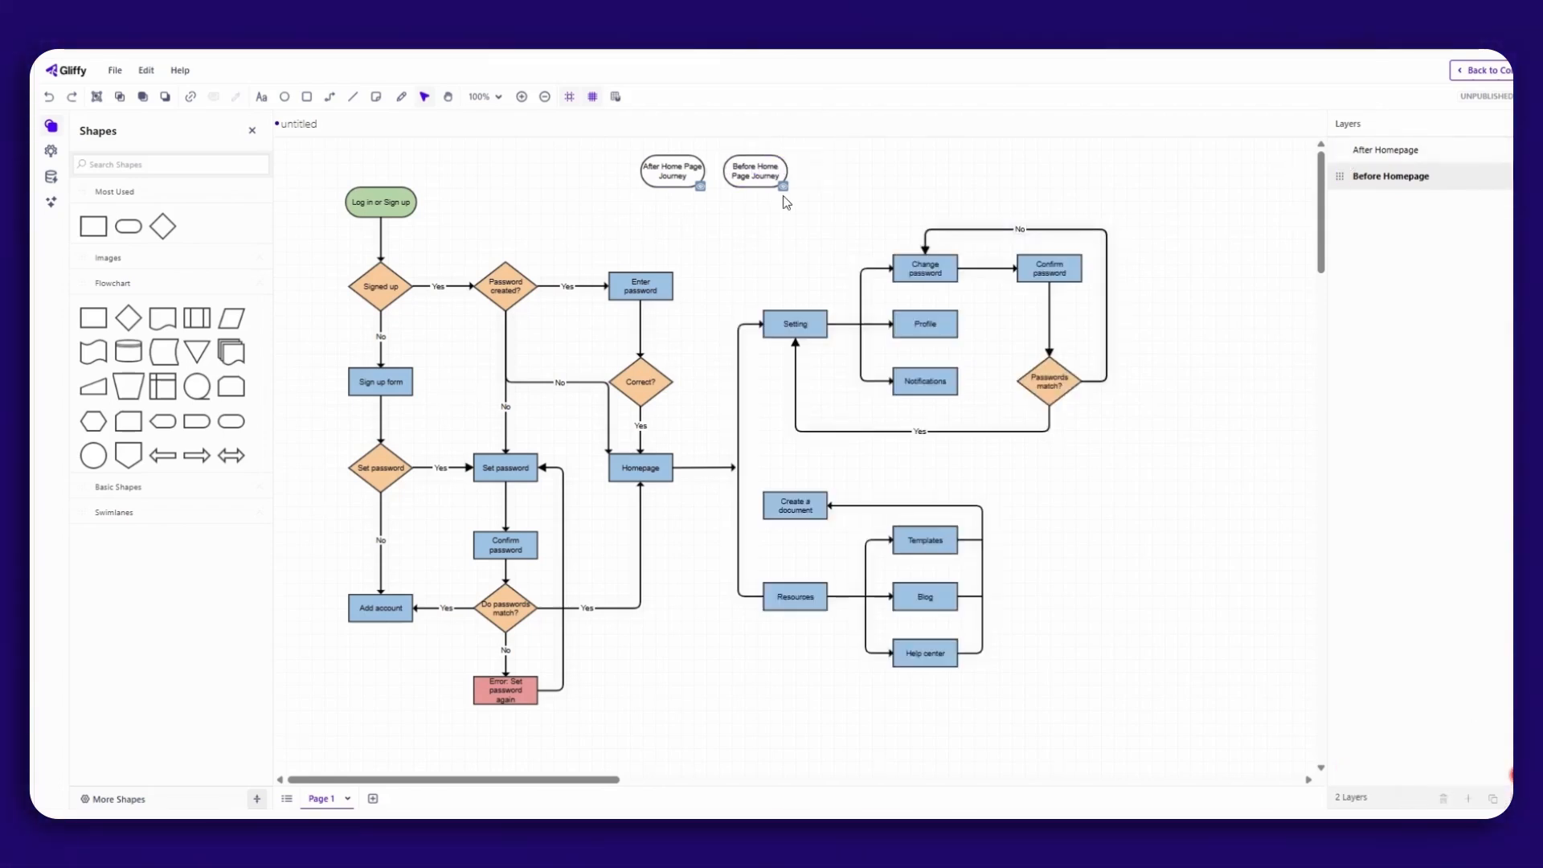
Fill the Before Home Page Journey shape with light red.
left_click(745, 186)
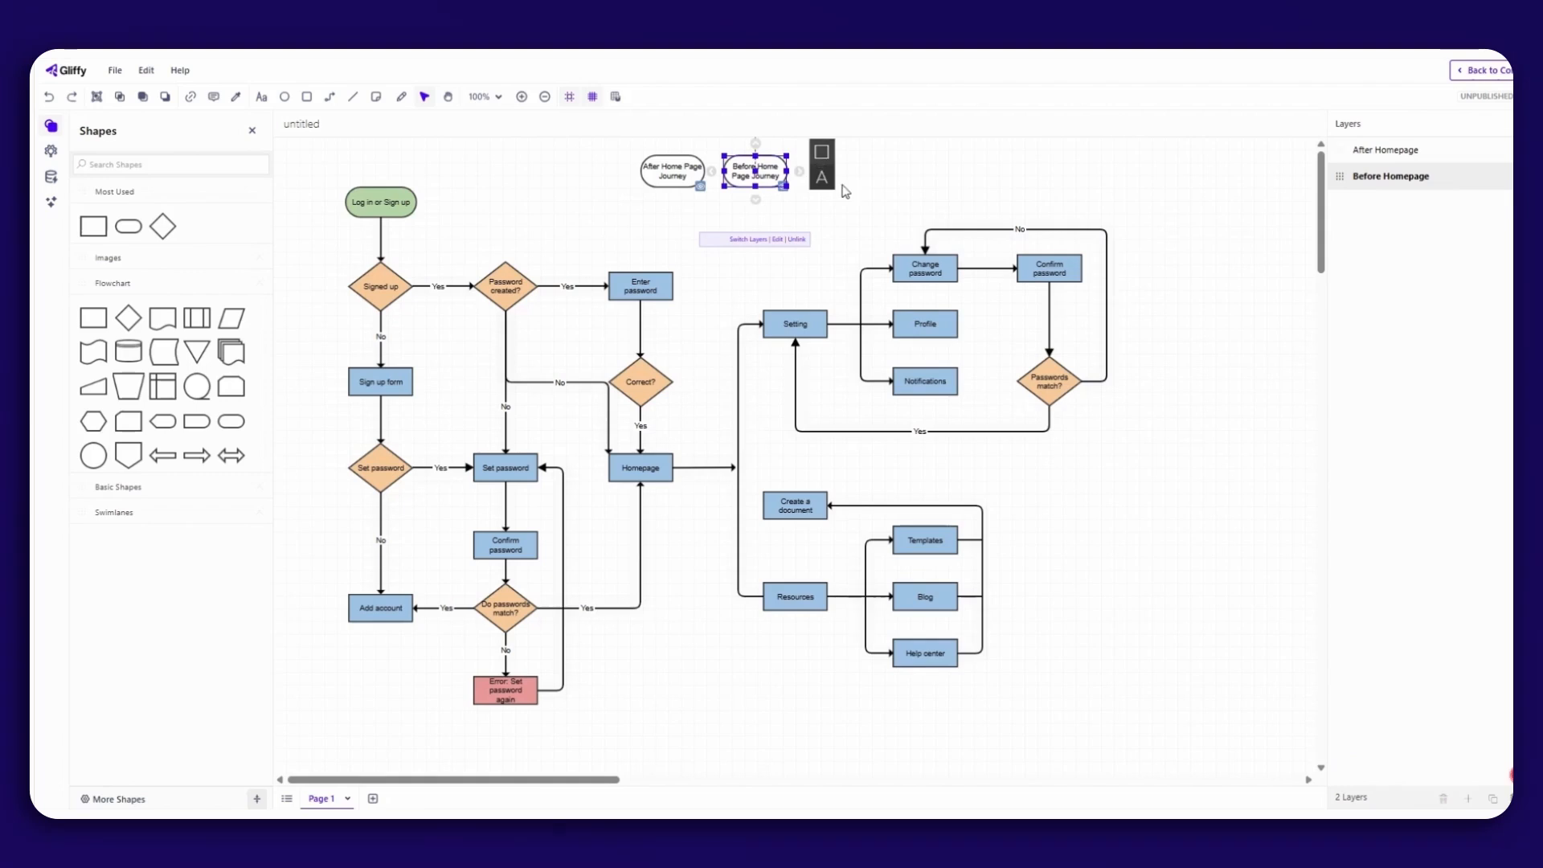
left_click(821, 151)
left_click(855, 163)
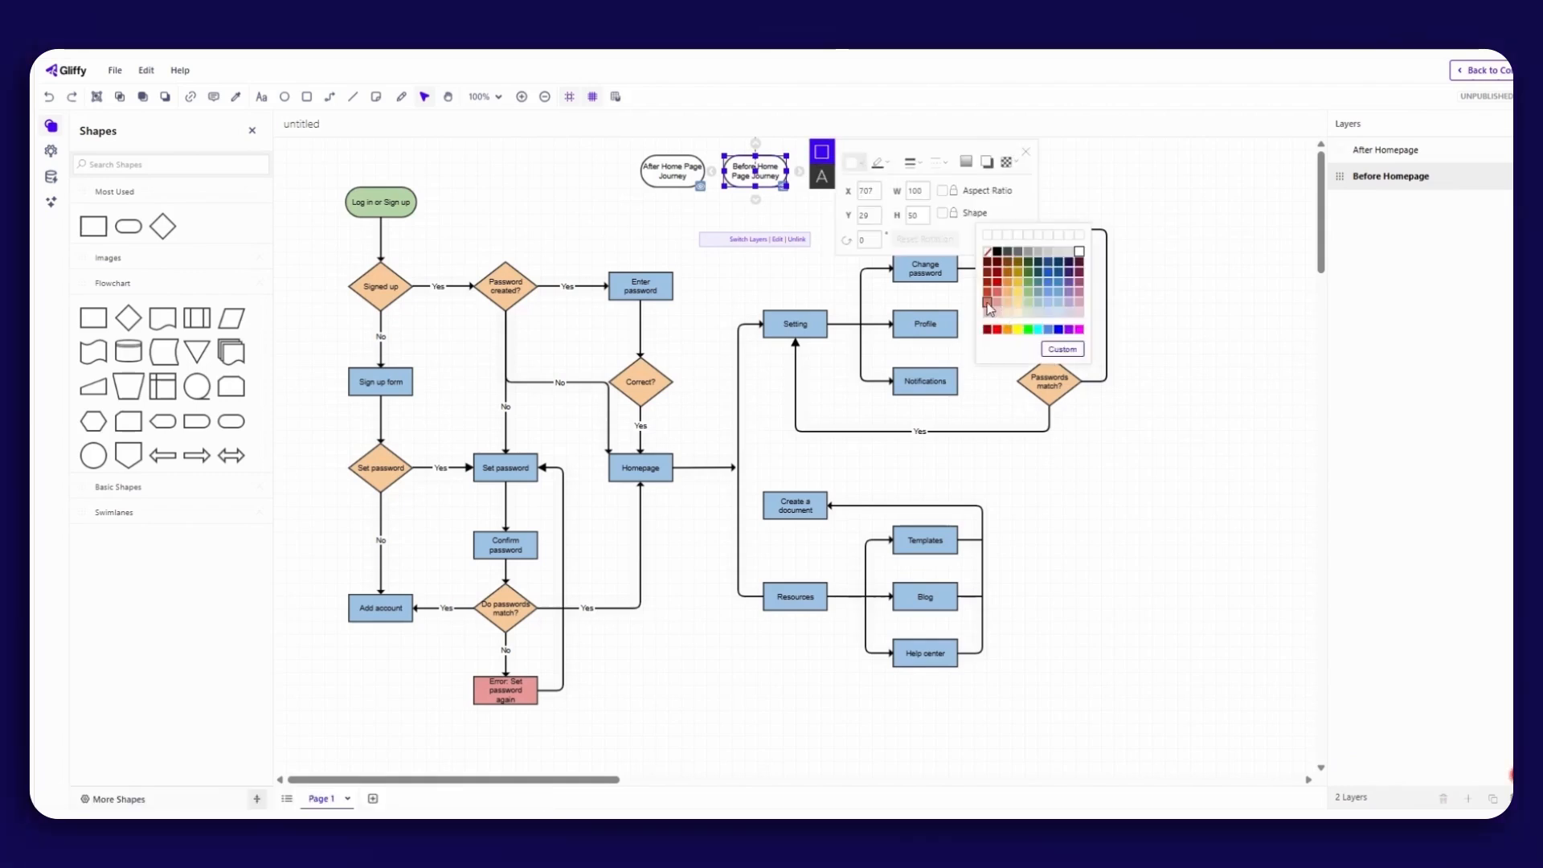
left_click(988, 303)
Fill the After Home Page Journey shape with light green and deselect it.
left_click(694, 177)
left_click(738, 151)
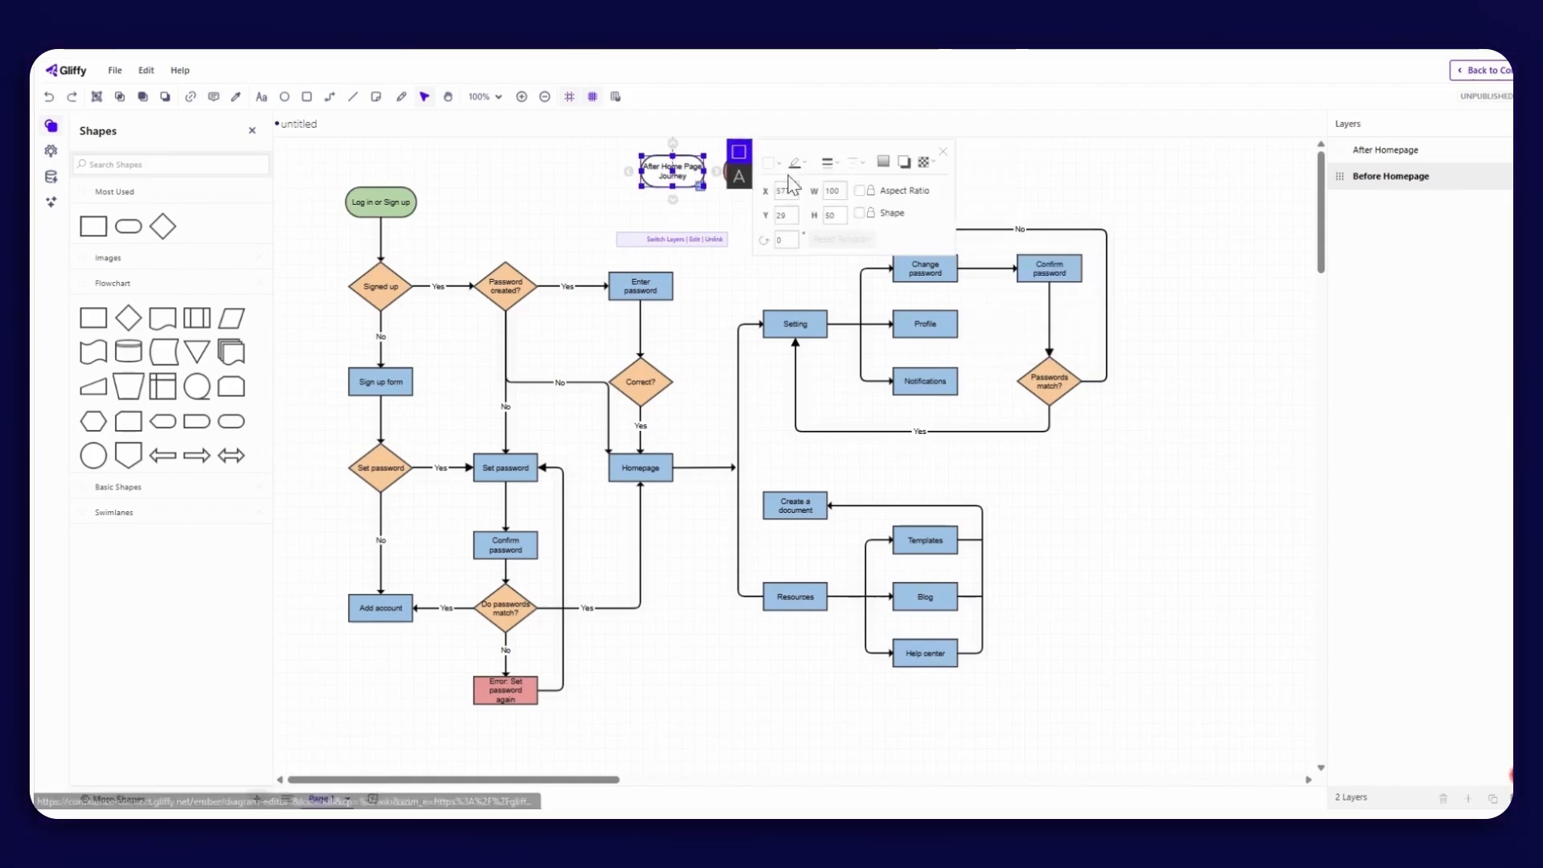
left_click(769, 162)
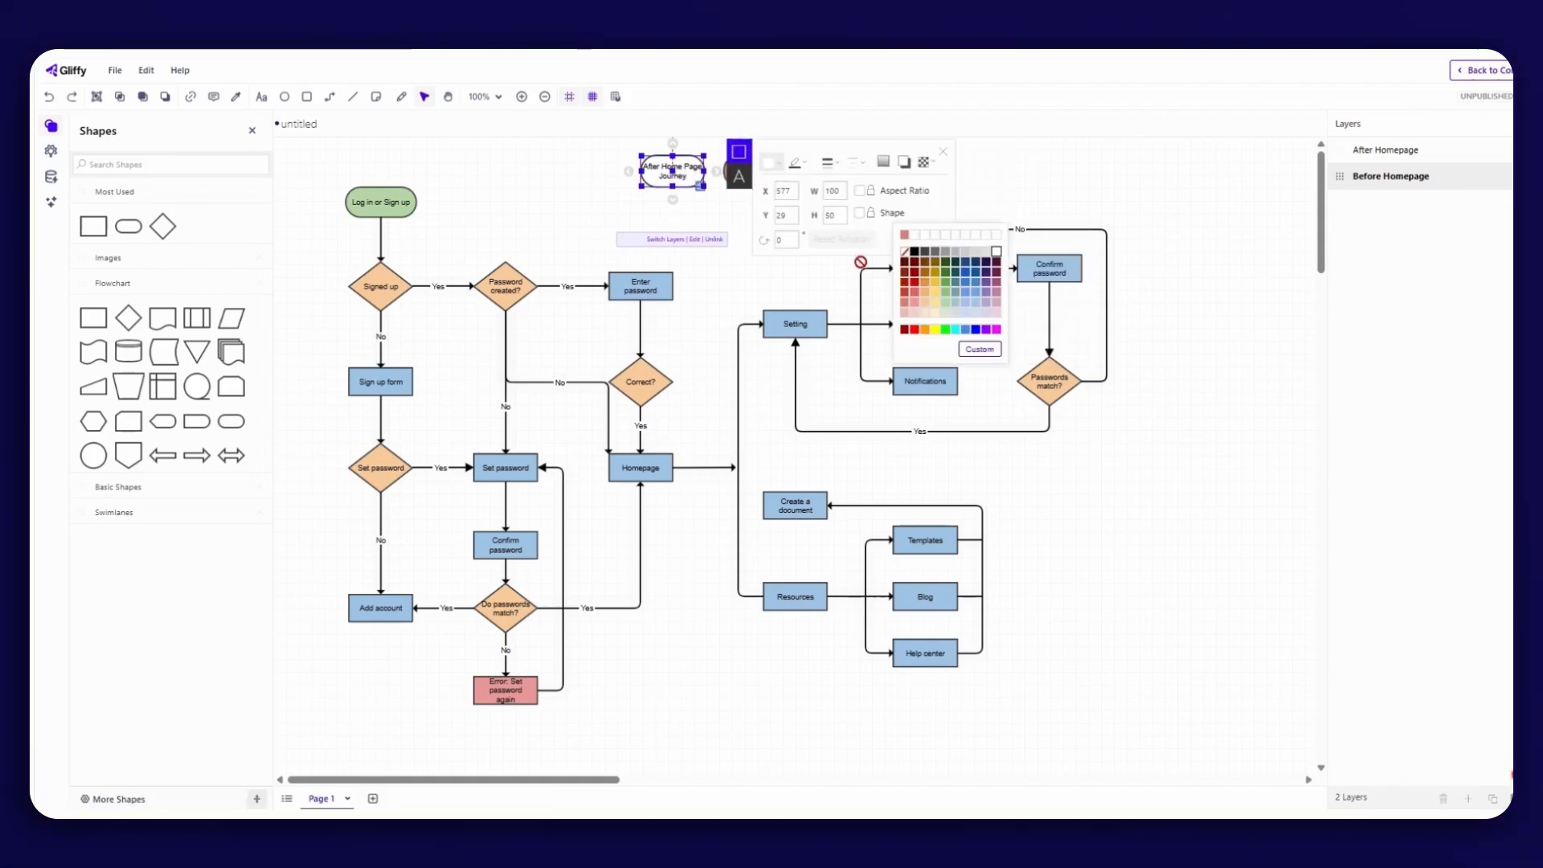
left_click(948, 303)
left_click(745, 203)
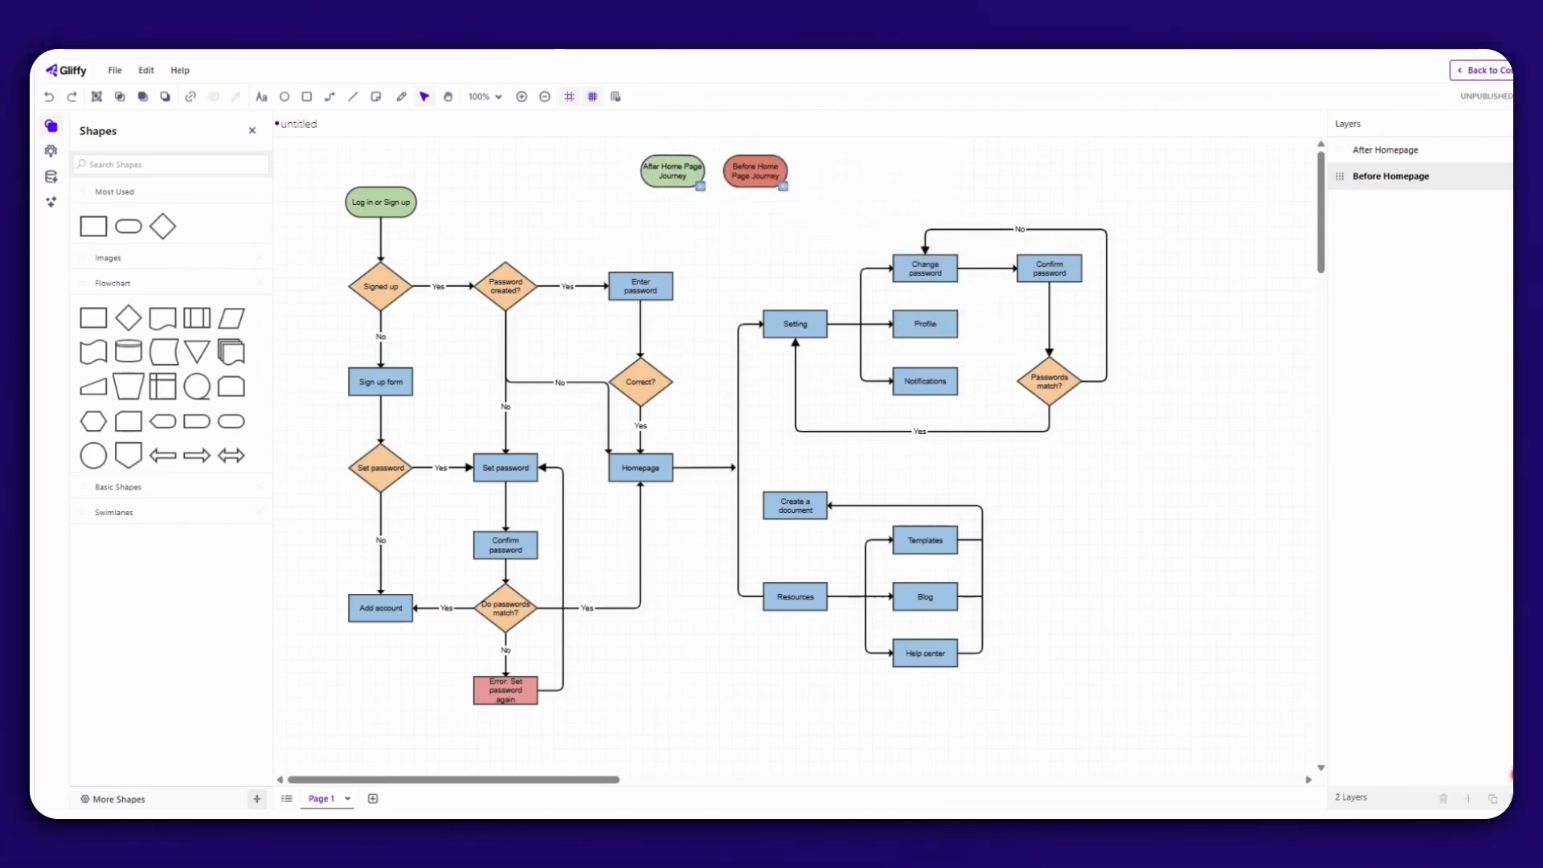
Save the diagram under the name "User Journey Flow 2025".
key("ctrl+s")
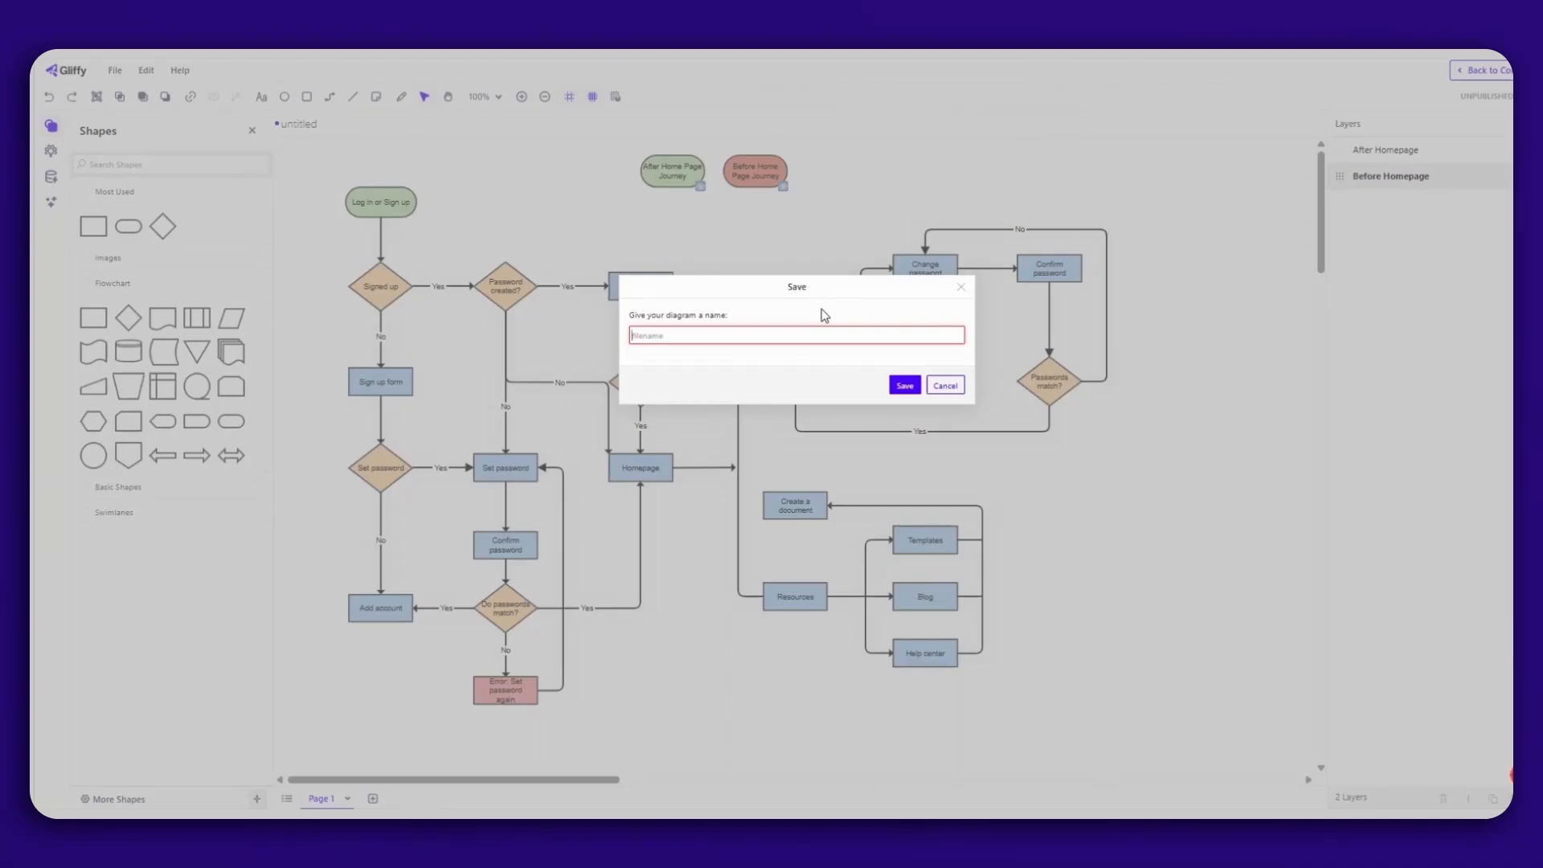
type("User Journey Flow 2025")
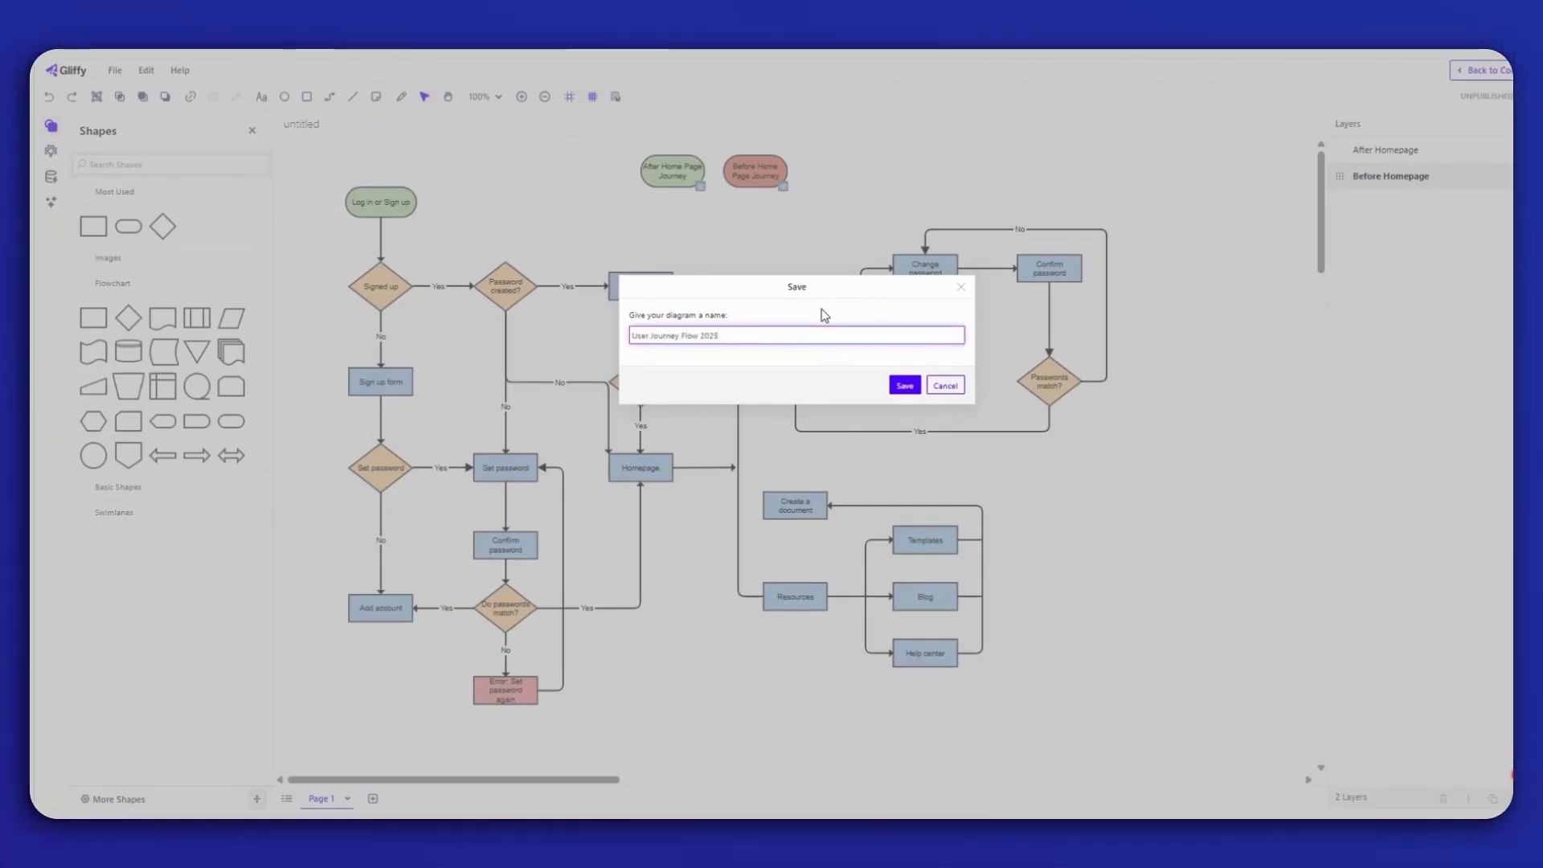
left_click(914, 389)
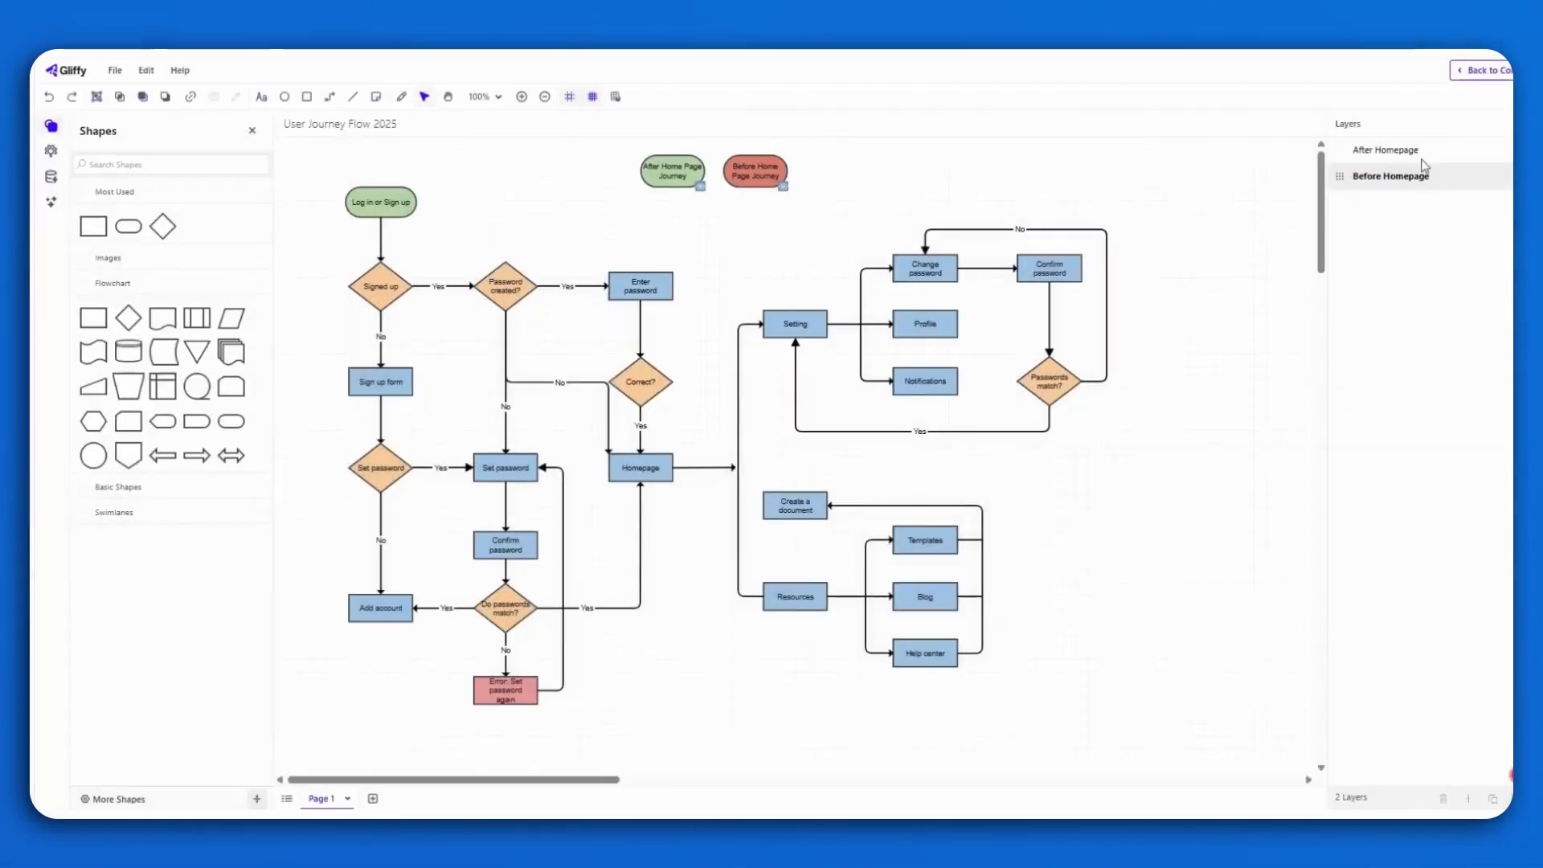
Return to the Confluence page "Gliffy: Interactive Diagrams" and publish it at the preset location.
left_click(1504, 83)
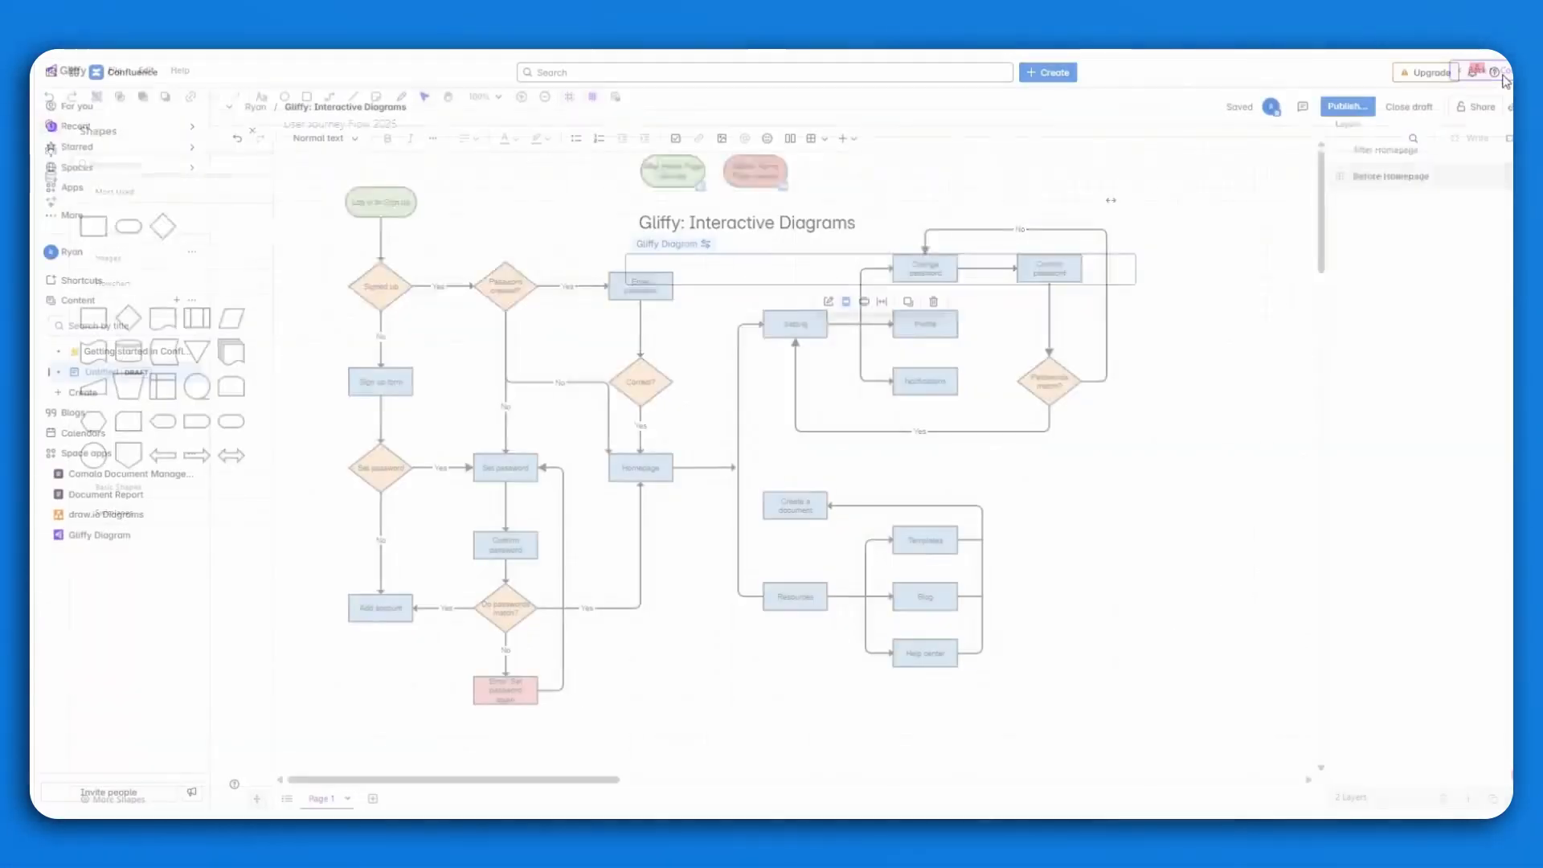
left_click(1360, 111)
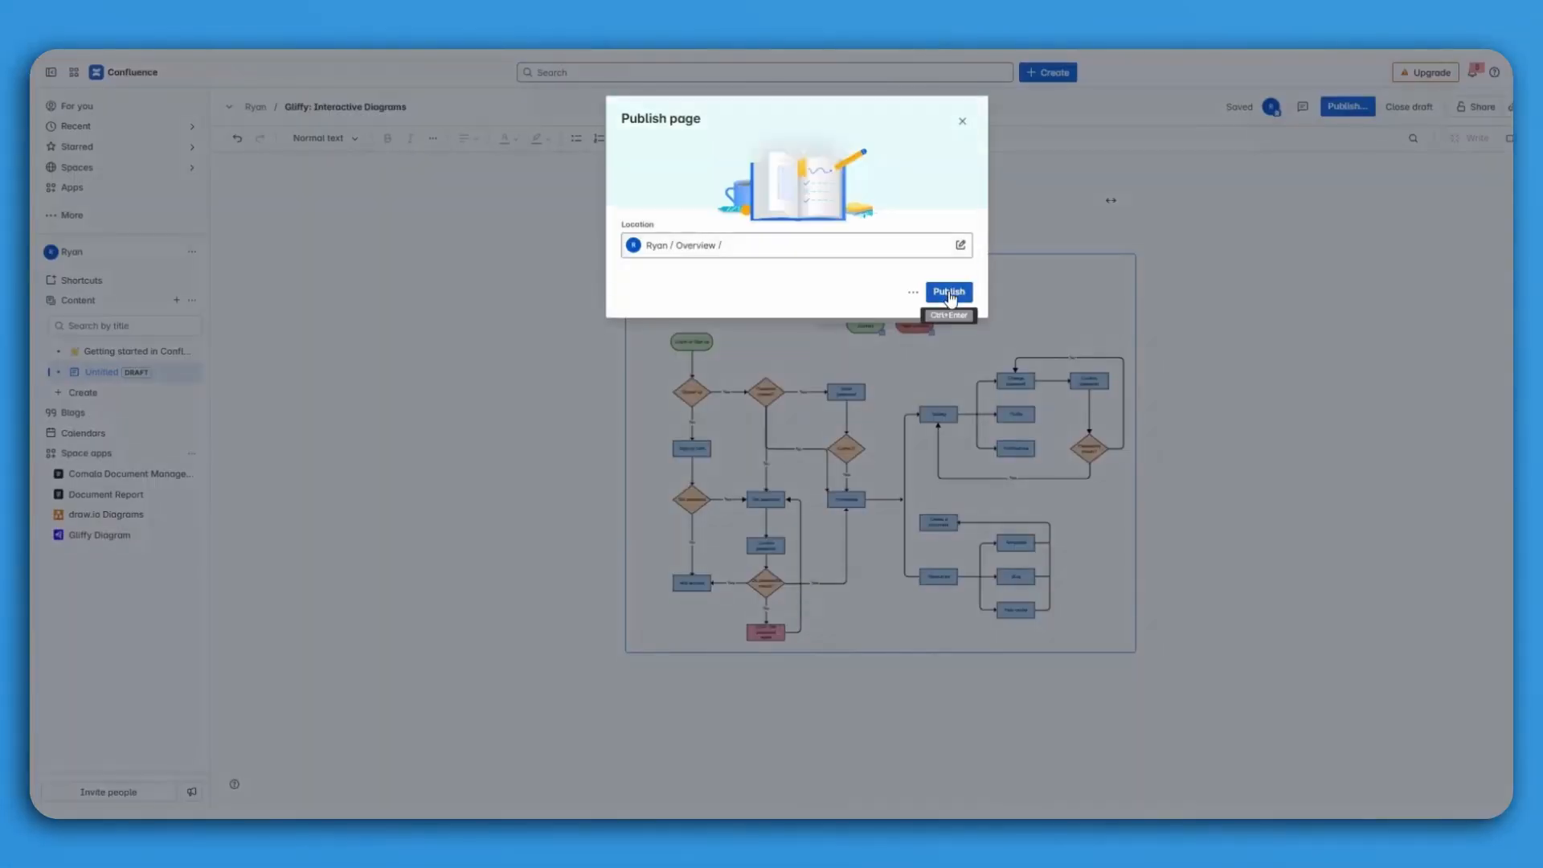
left_click(949, 292)
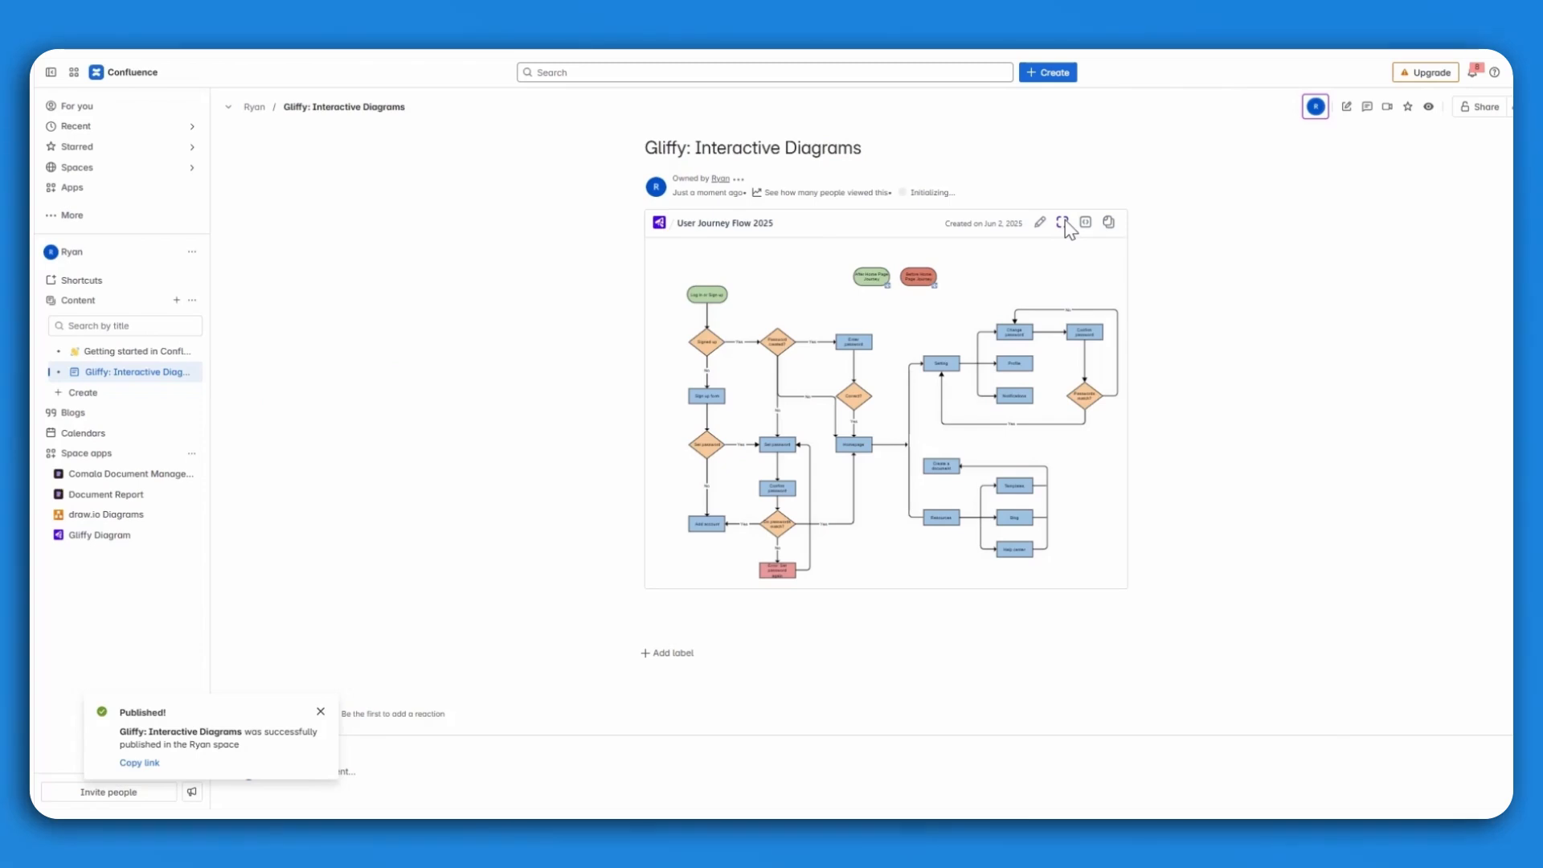
View the published User Journey Flow 2025 diagram in full screen and test its Before and After Home Page Journey toggles.
left_click(1063, 224)
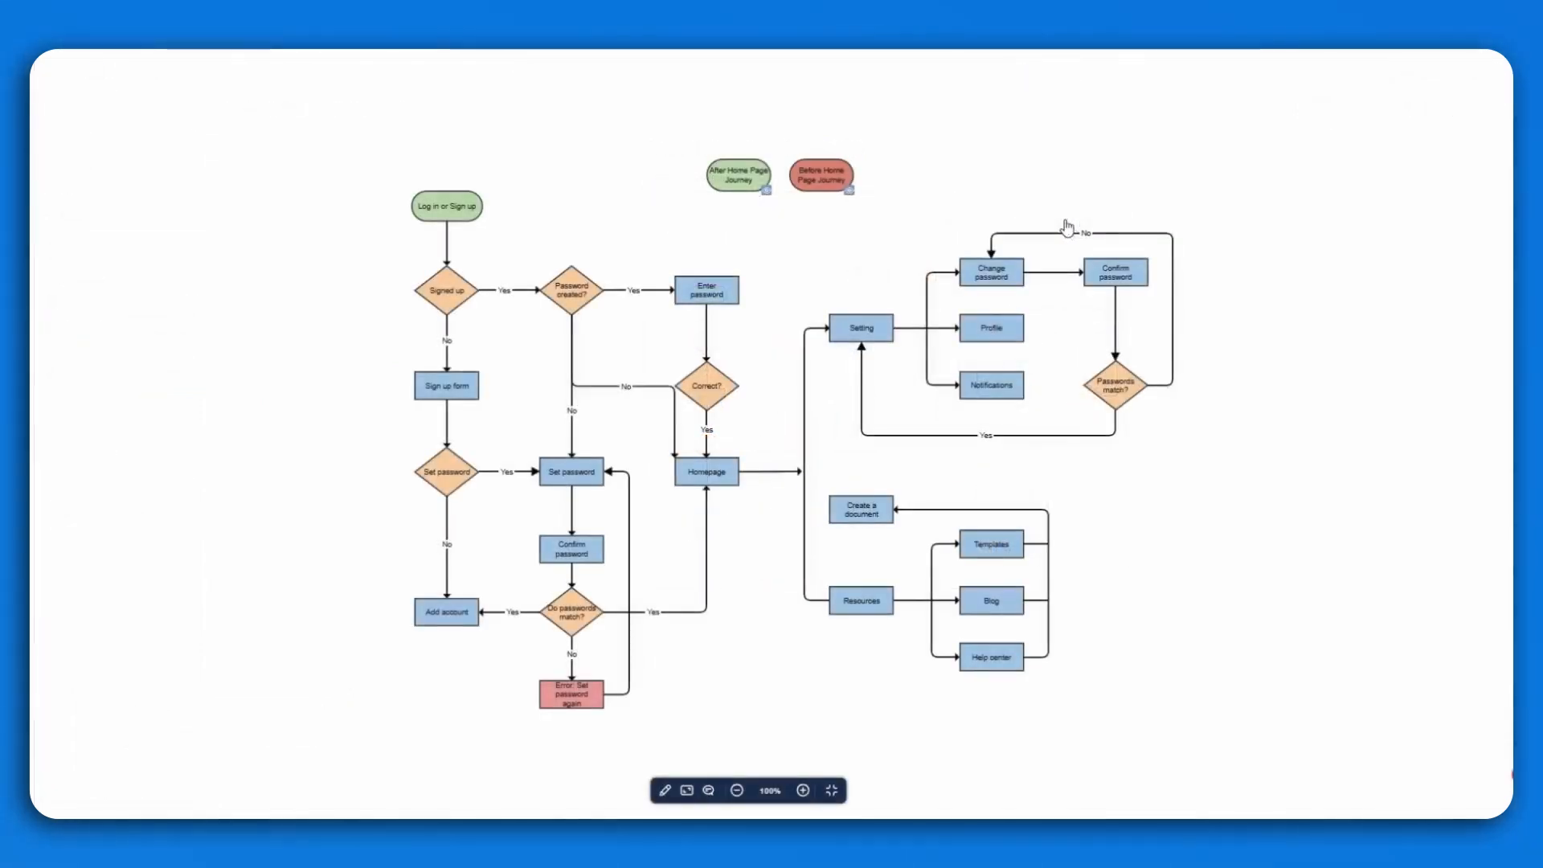
left_click(844, 192)
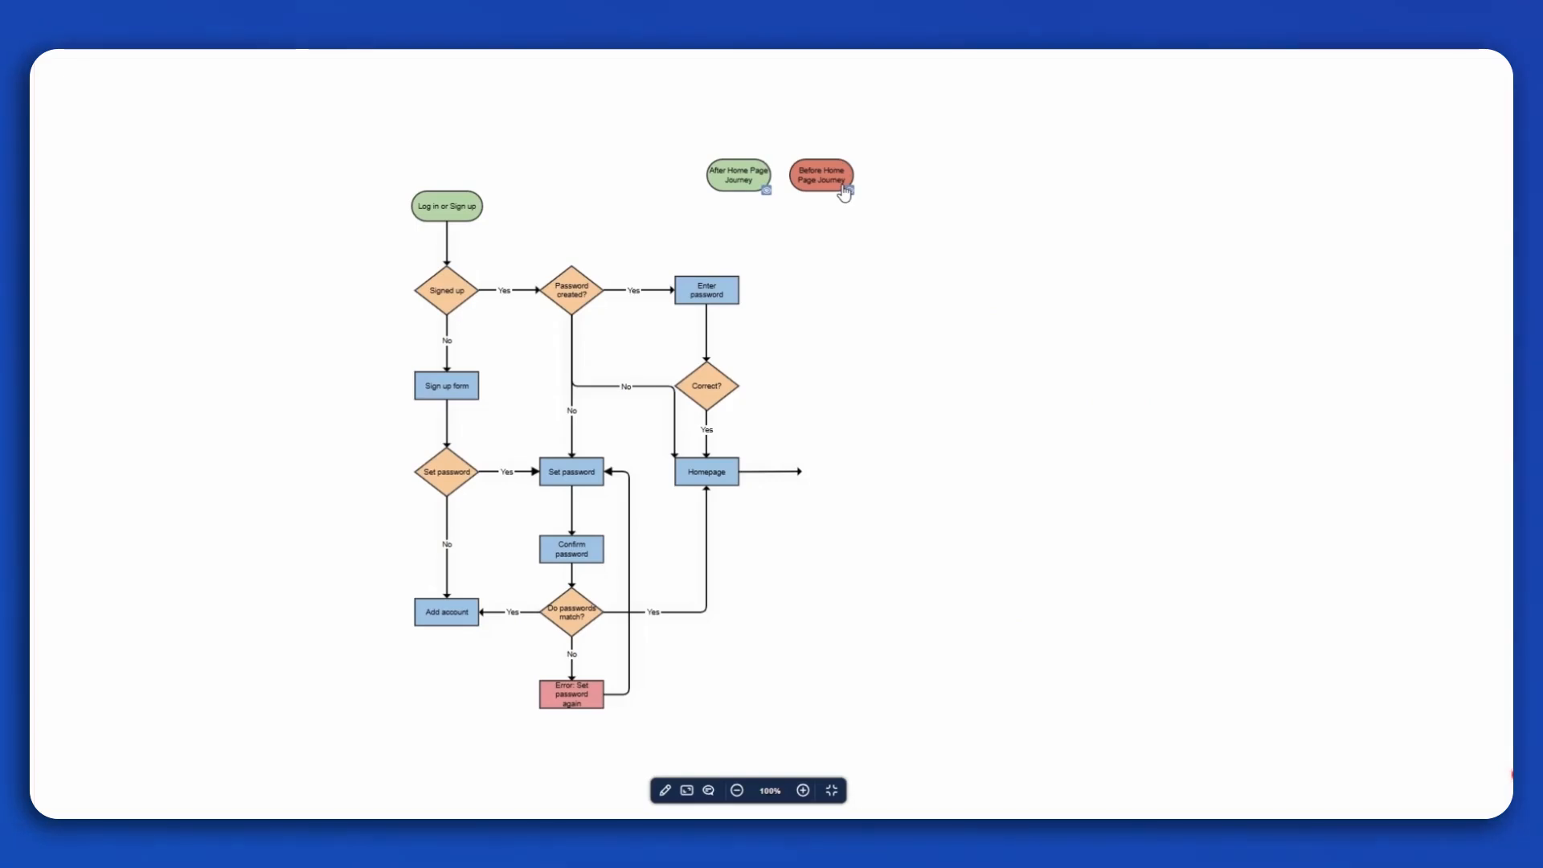
left_click(766, 192)
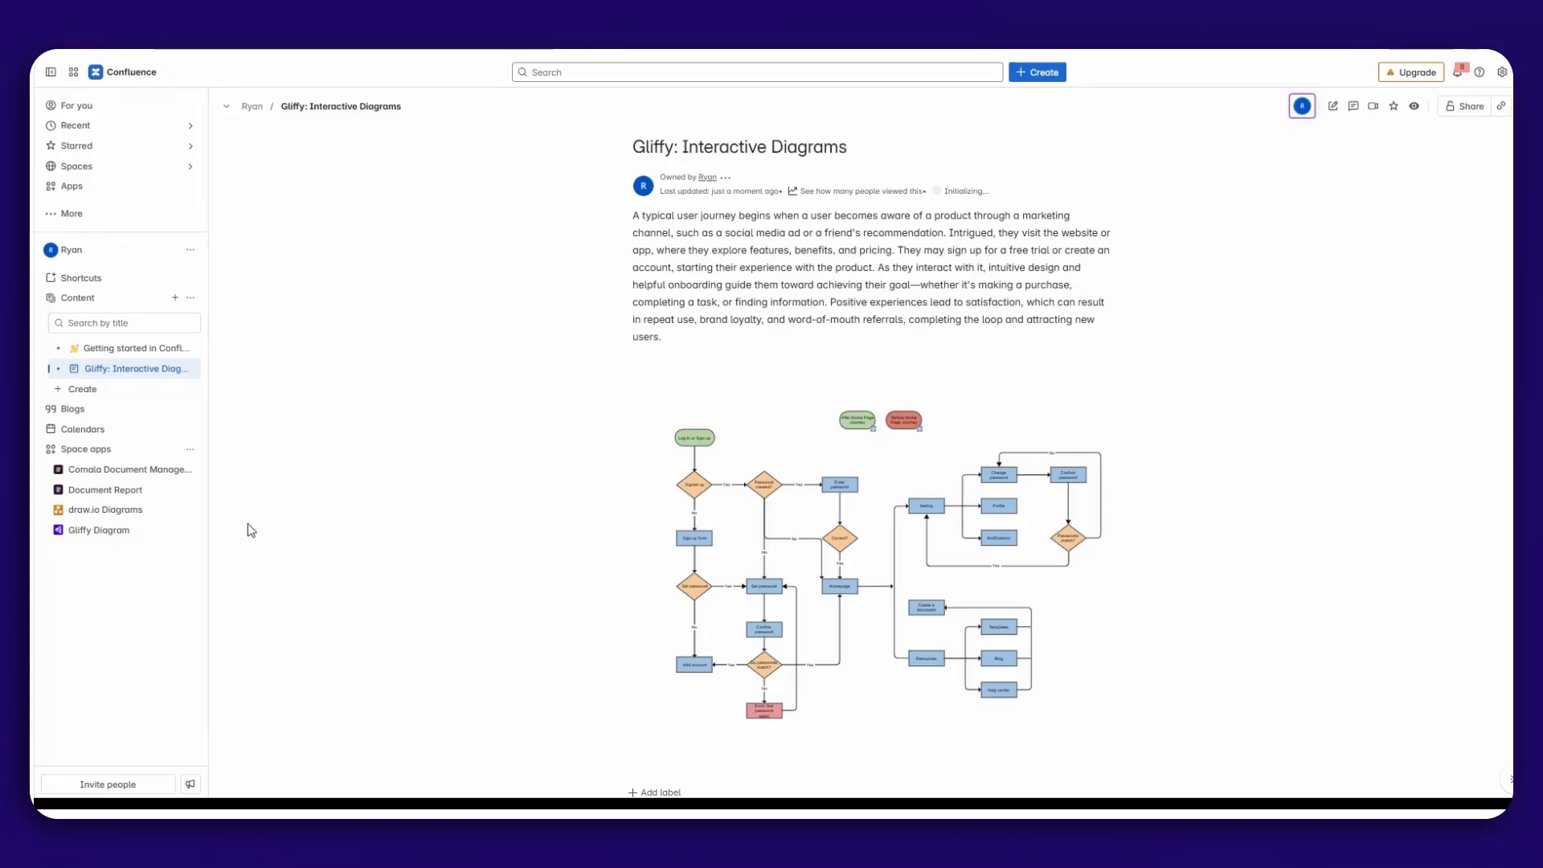
Create a whiteboard in the space from the Flow chart template, found by searching the templates for "flow".
left_click(82, 390)
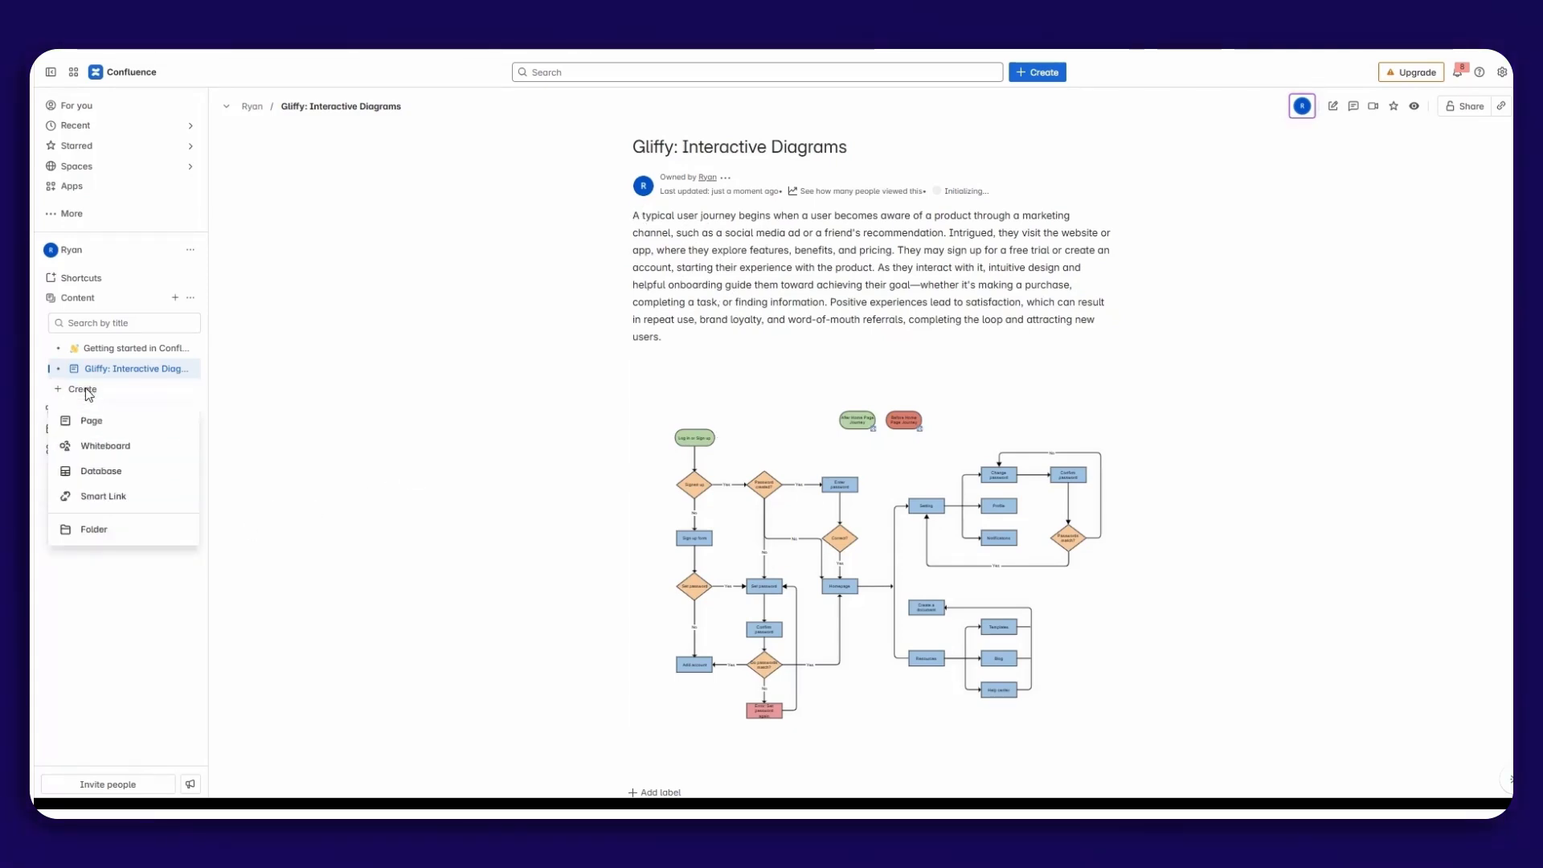
left_click(90, 445)
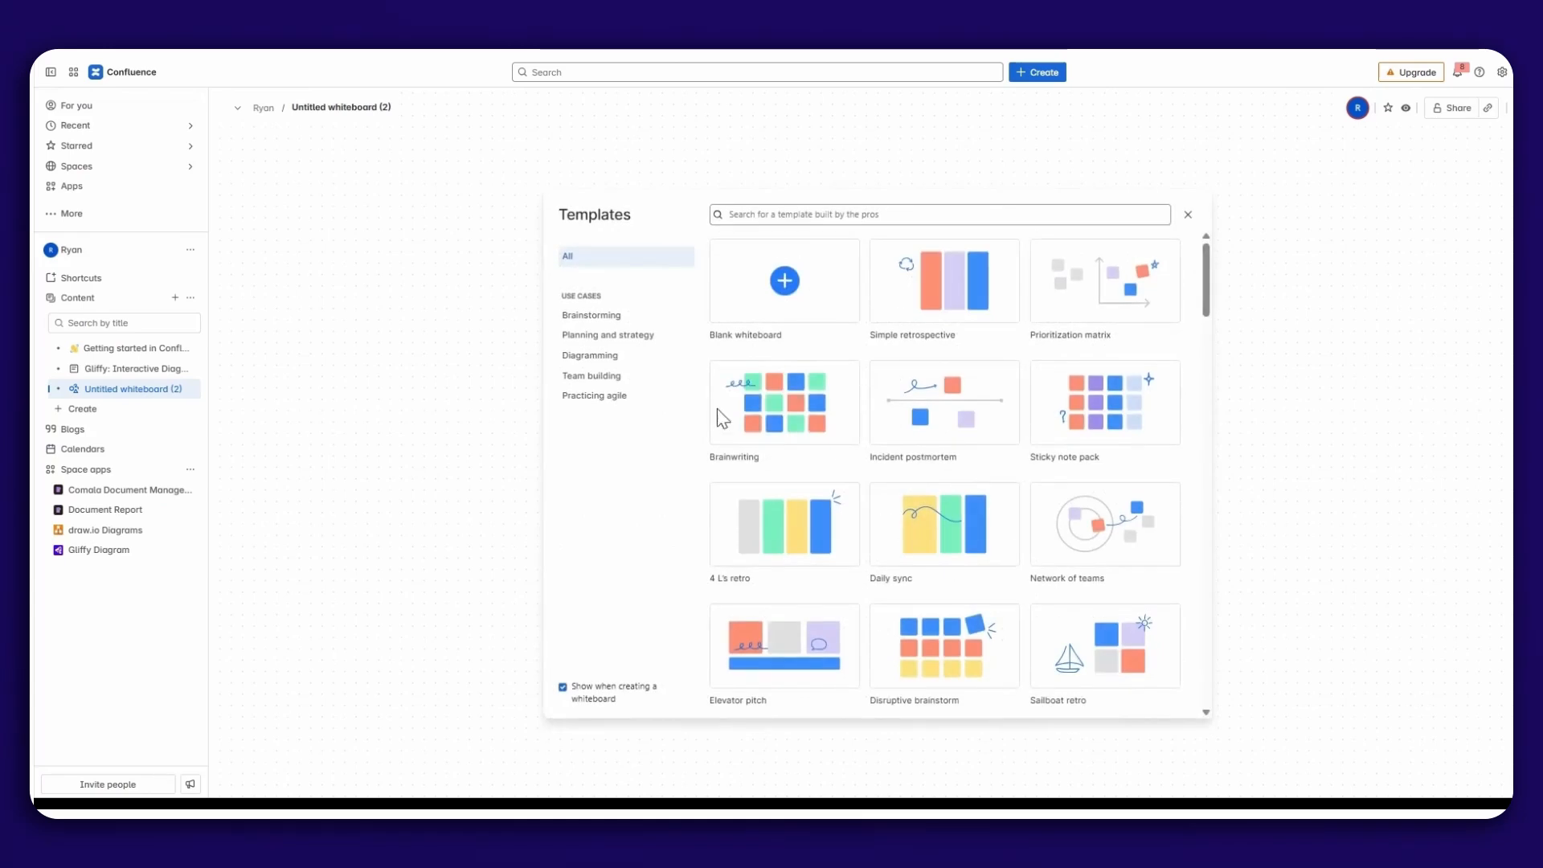
left_click(850, 215)
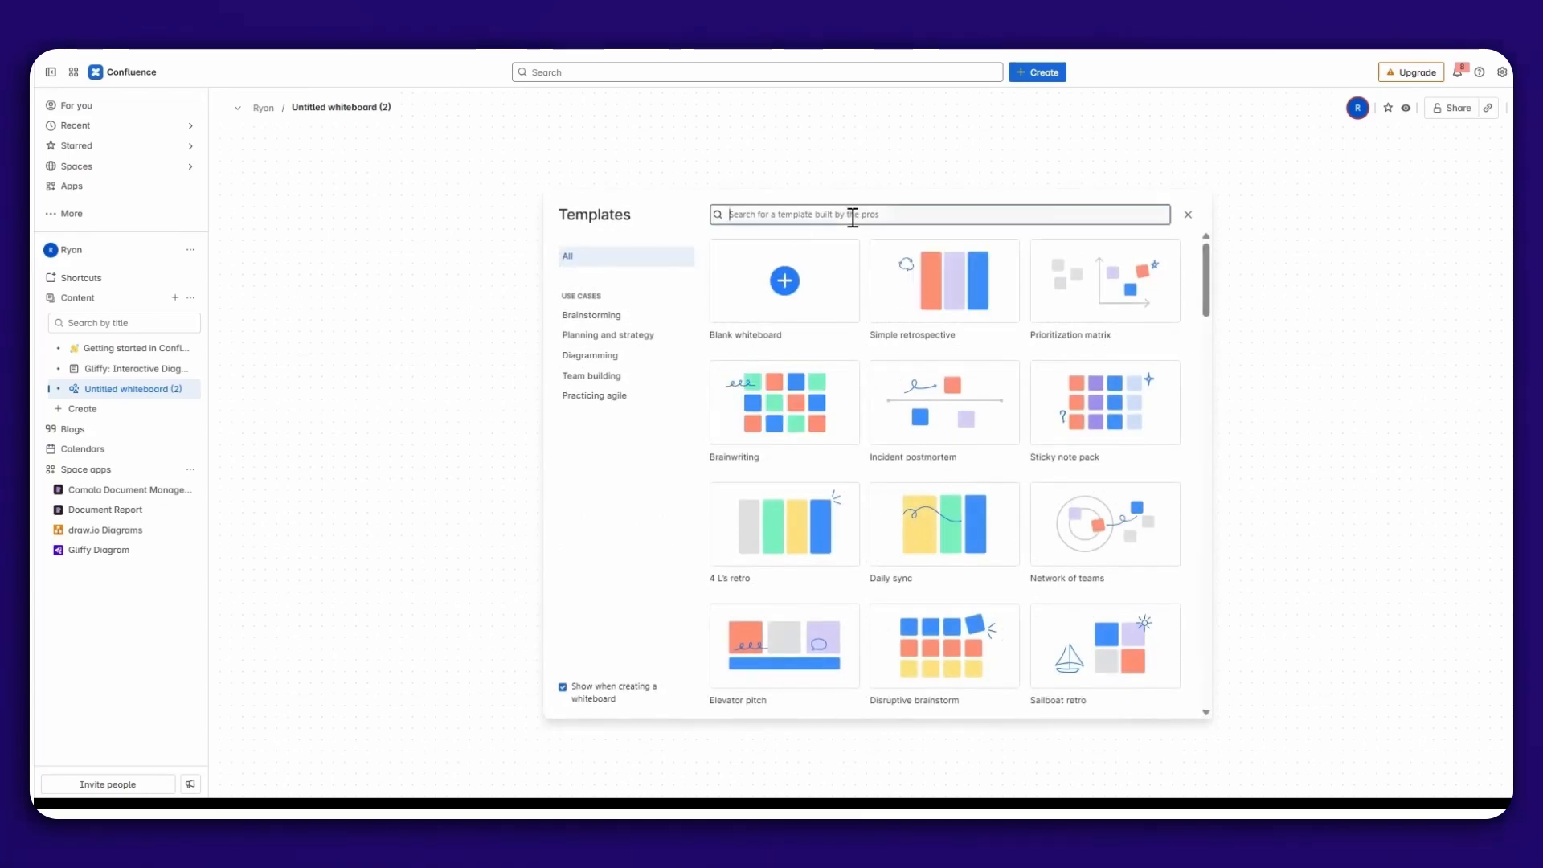
type("flow")
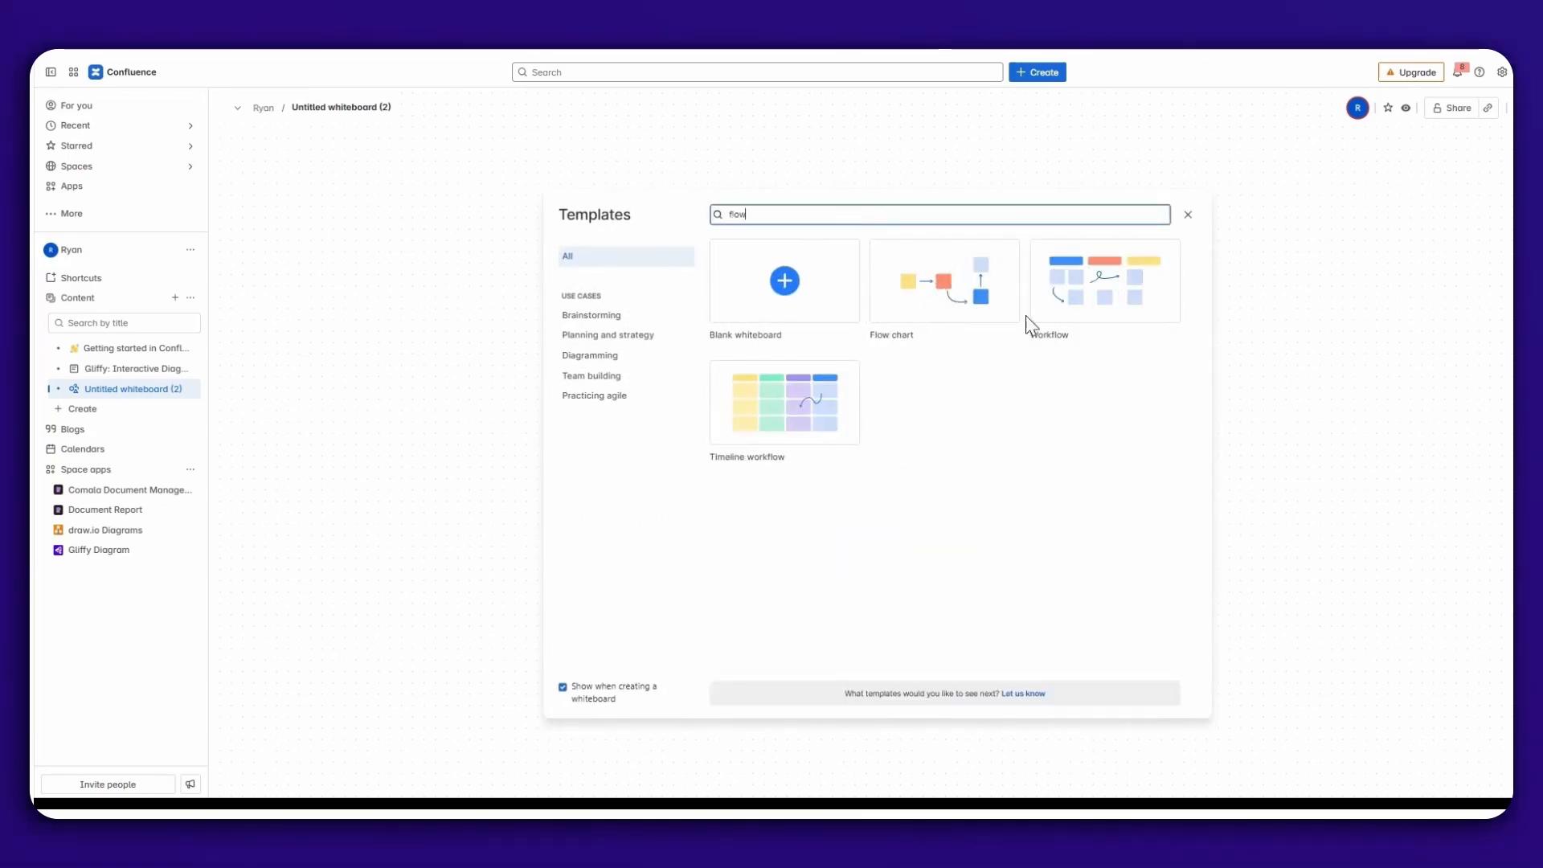
mouse_move(958, 300)
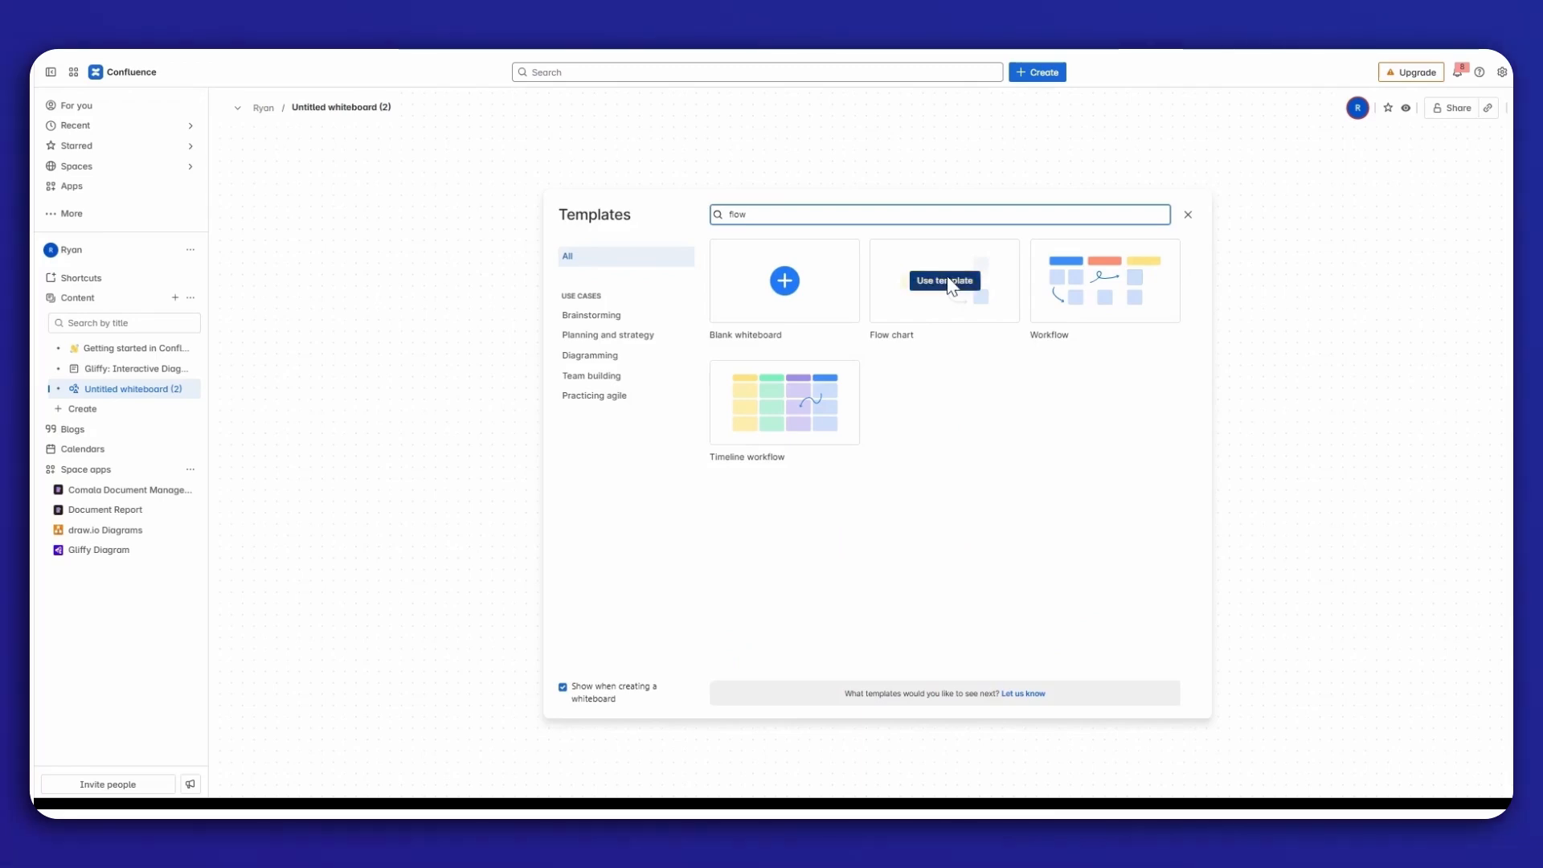
left_click(950, 280)
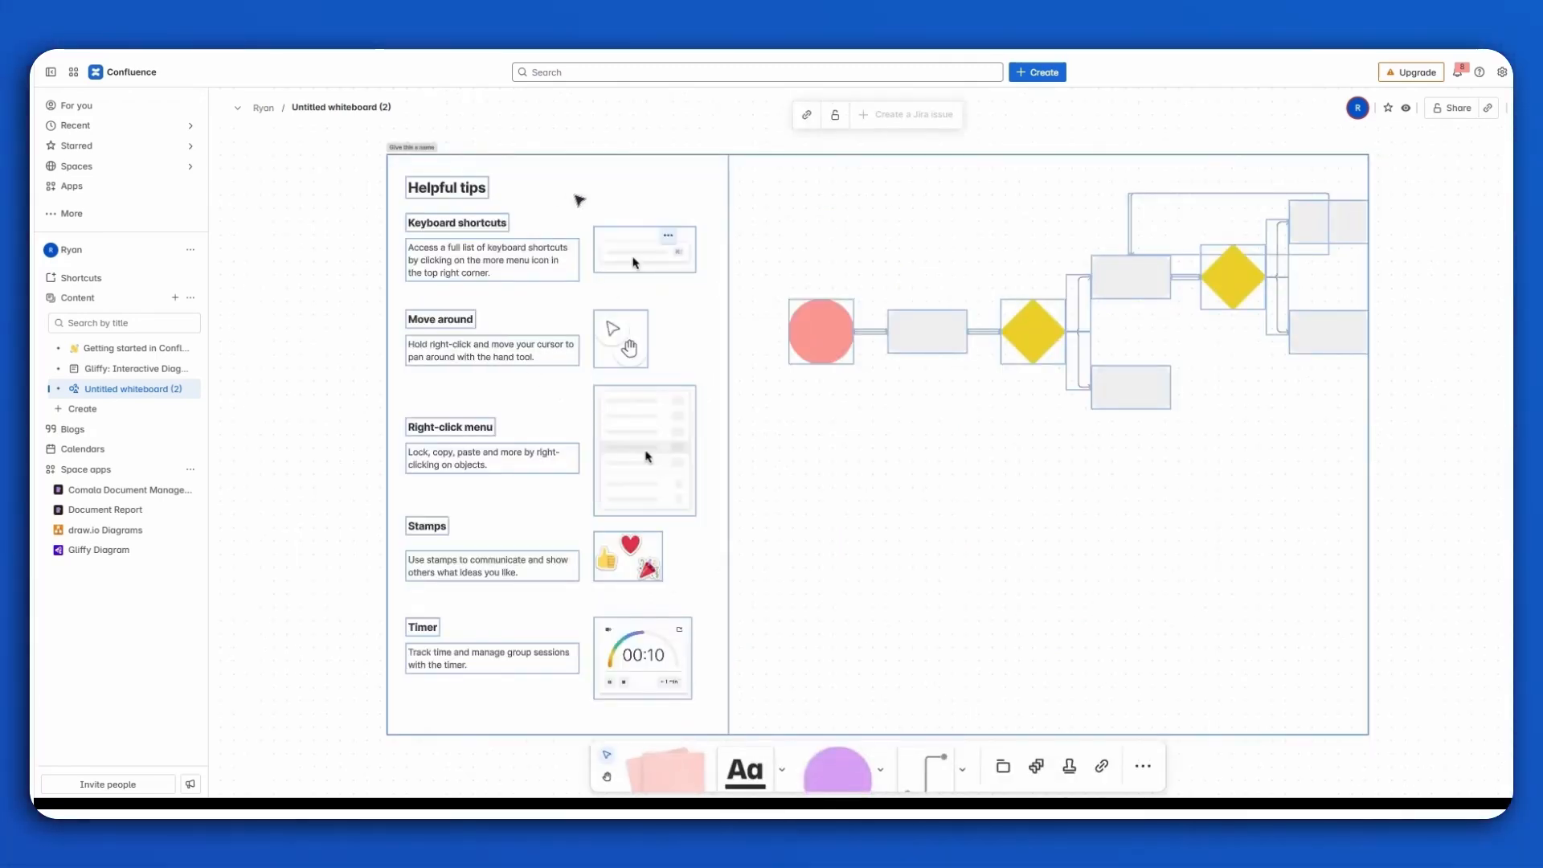
Delete the Helpful tips section and move the whole flowchart into the space it occupied.
left_click(608, 185)
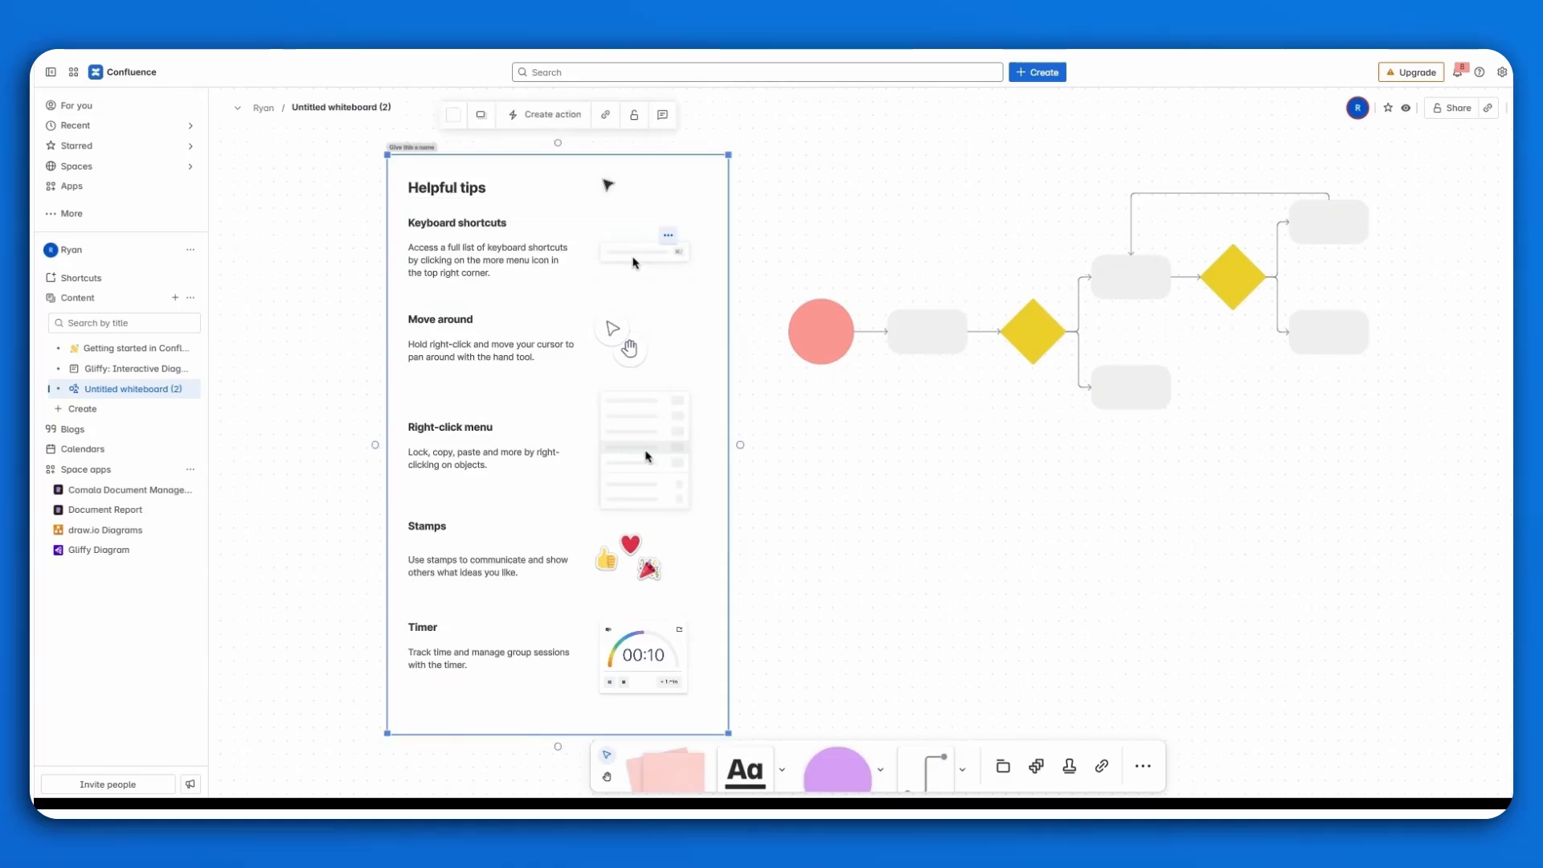
key("Delete")
left_click_drag(773, 156, 1447, 437)
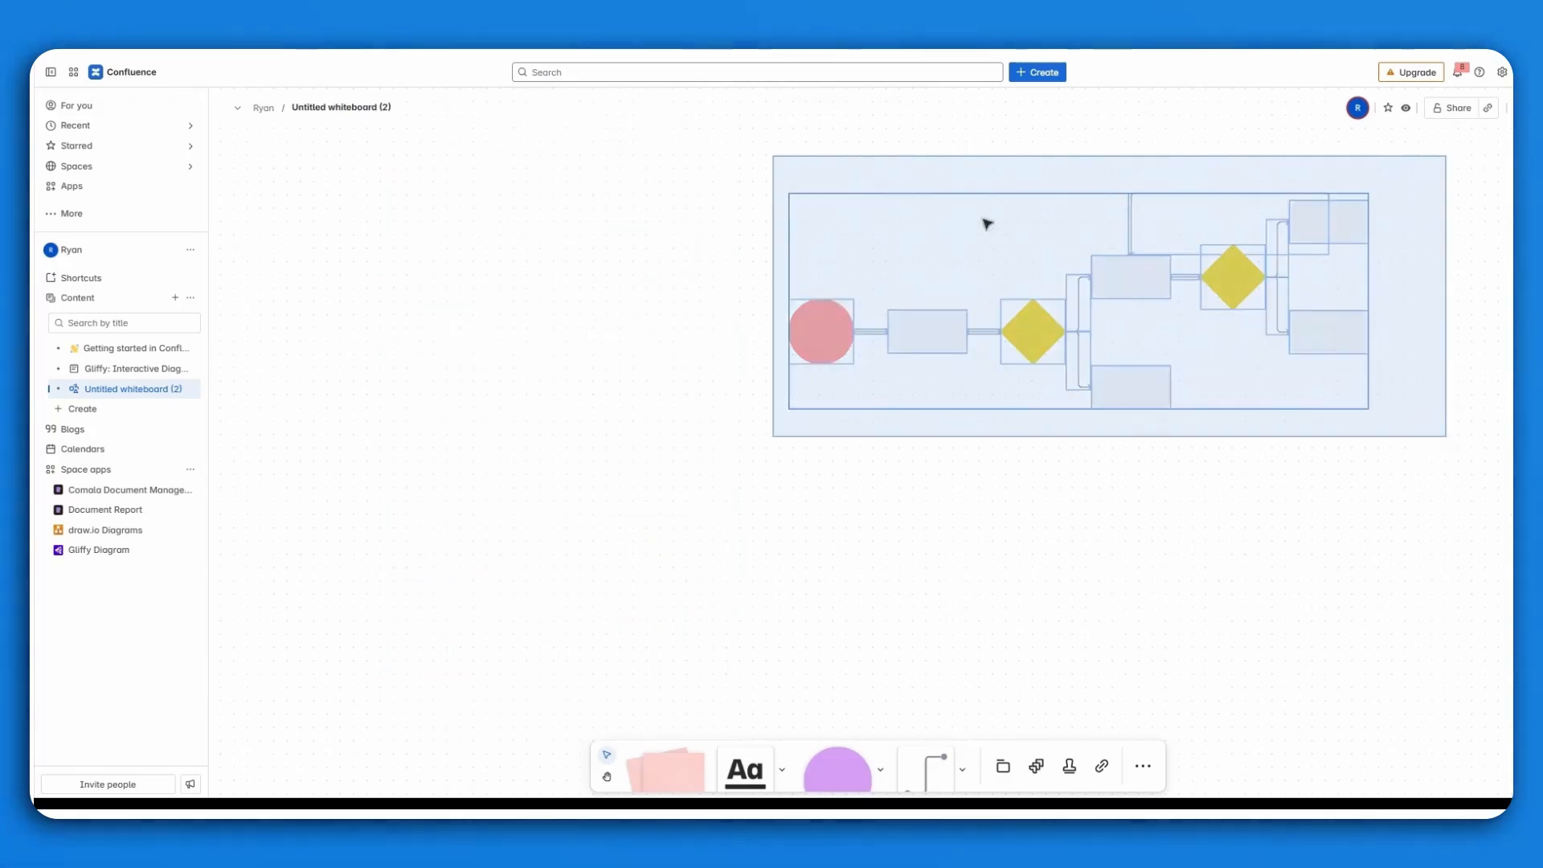
left_click_drag(988, 242, 552, 271)
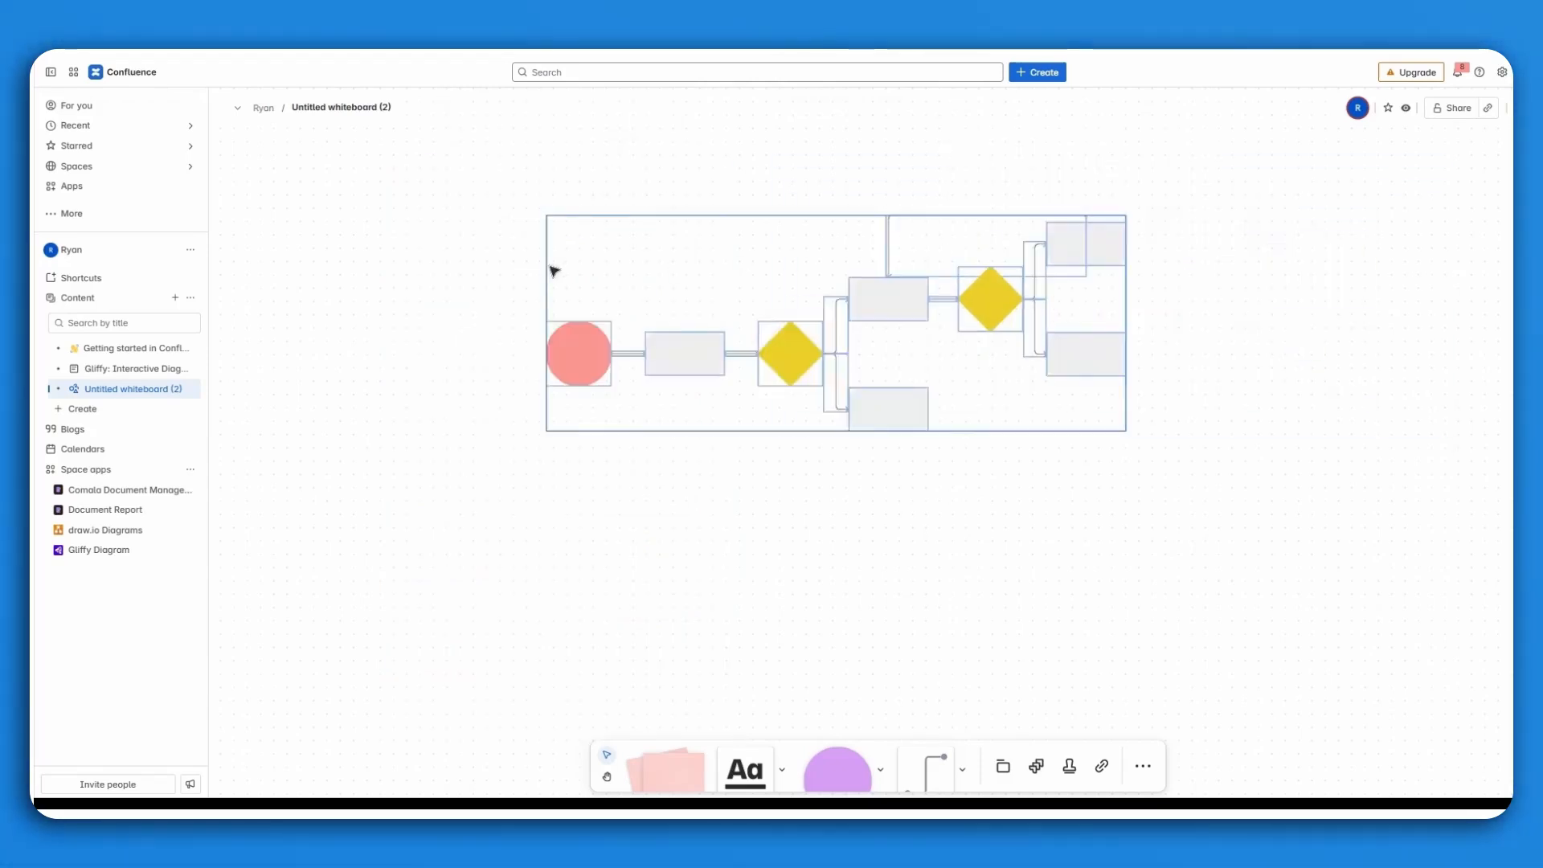
left_click(521, 617)
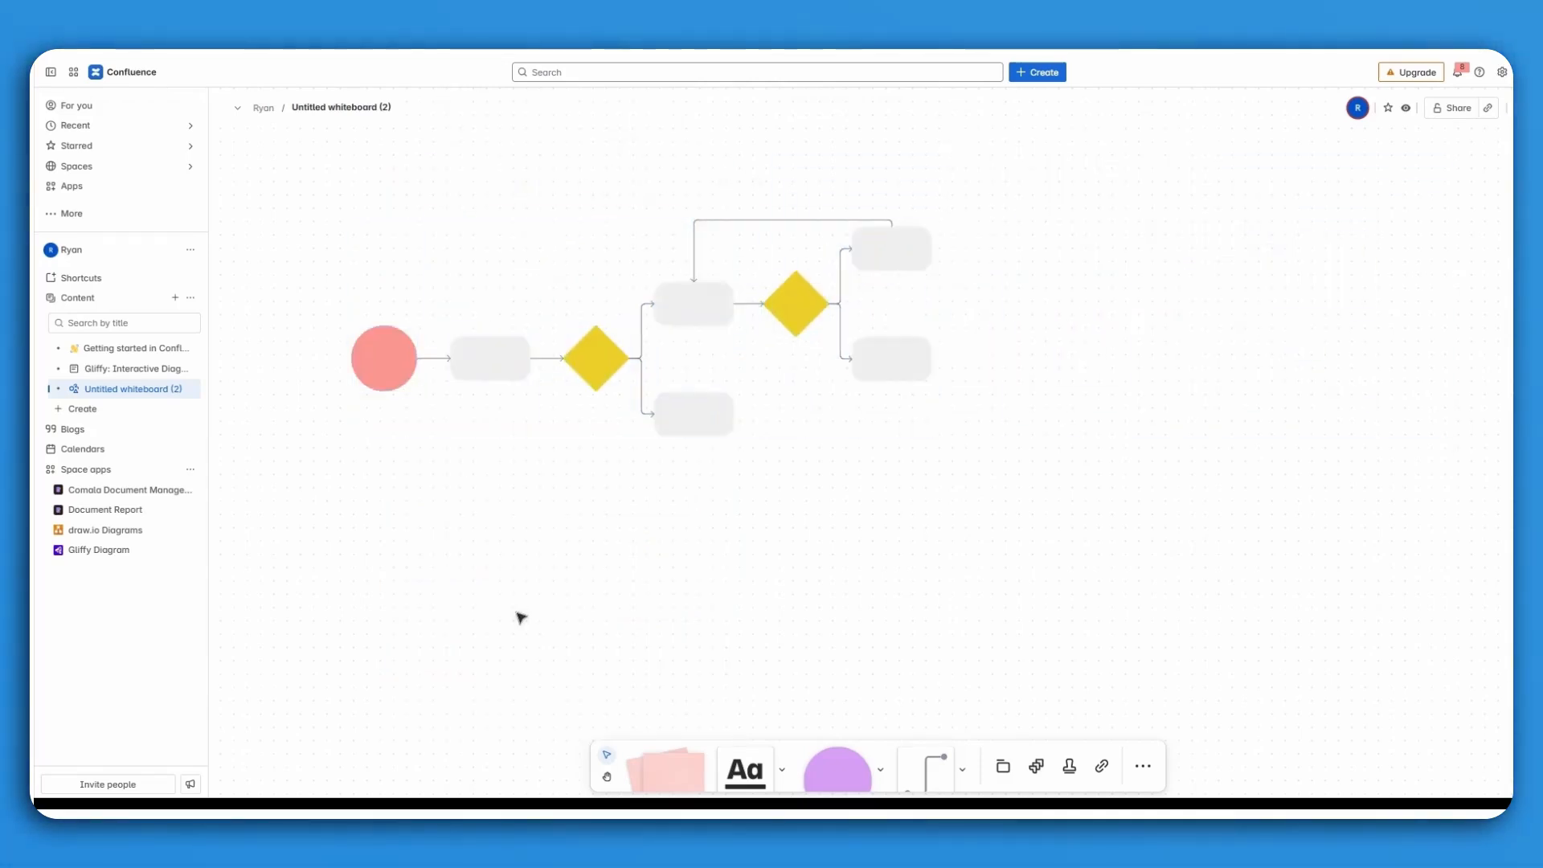
Label the flowchart's red circle "Log in" and the adjoining grey box "Lands on HomePage".
left_click(382, 363)
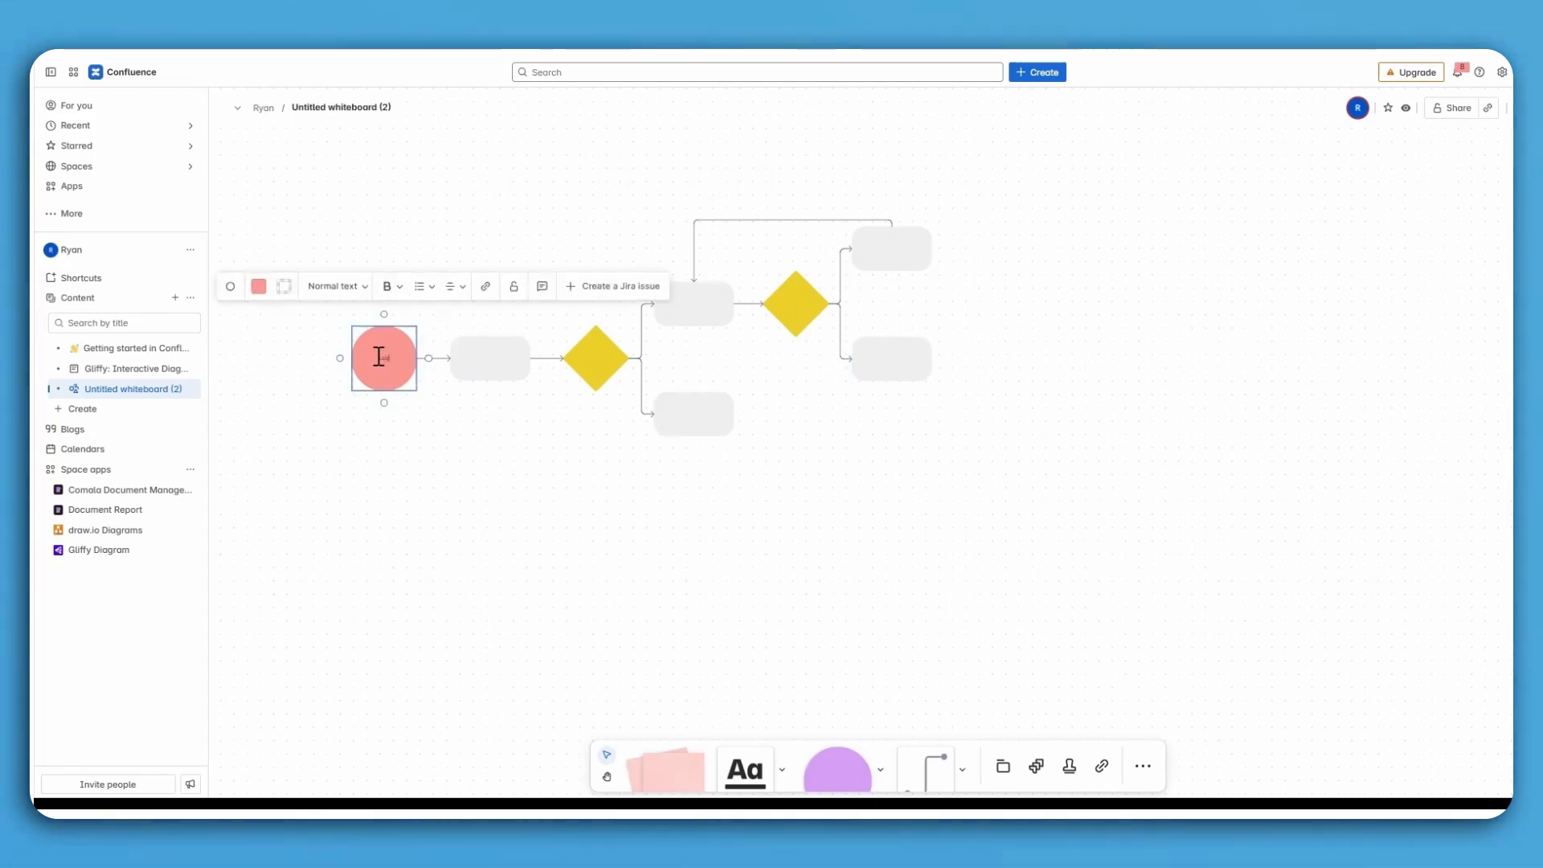
left_click(432, 442)
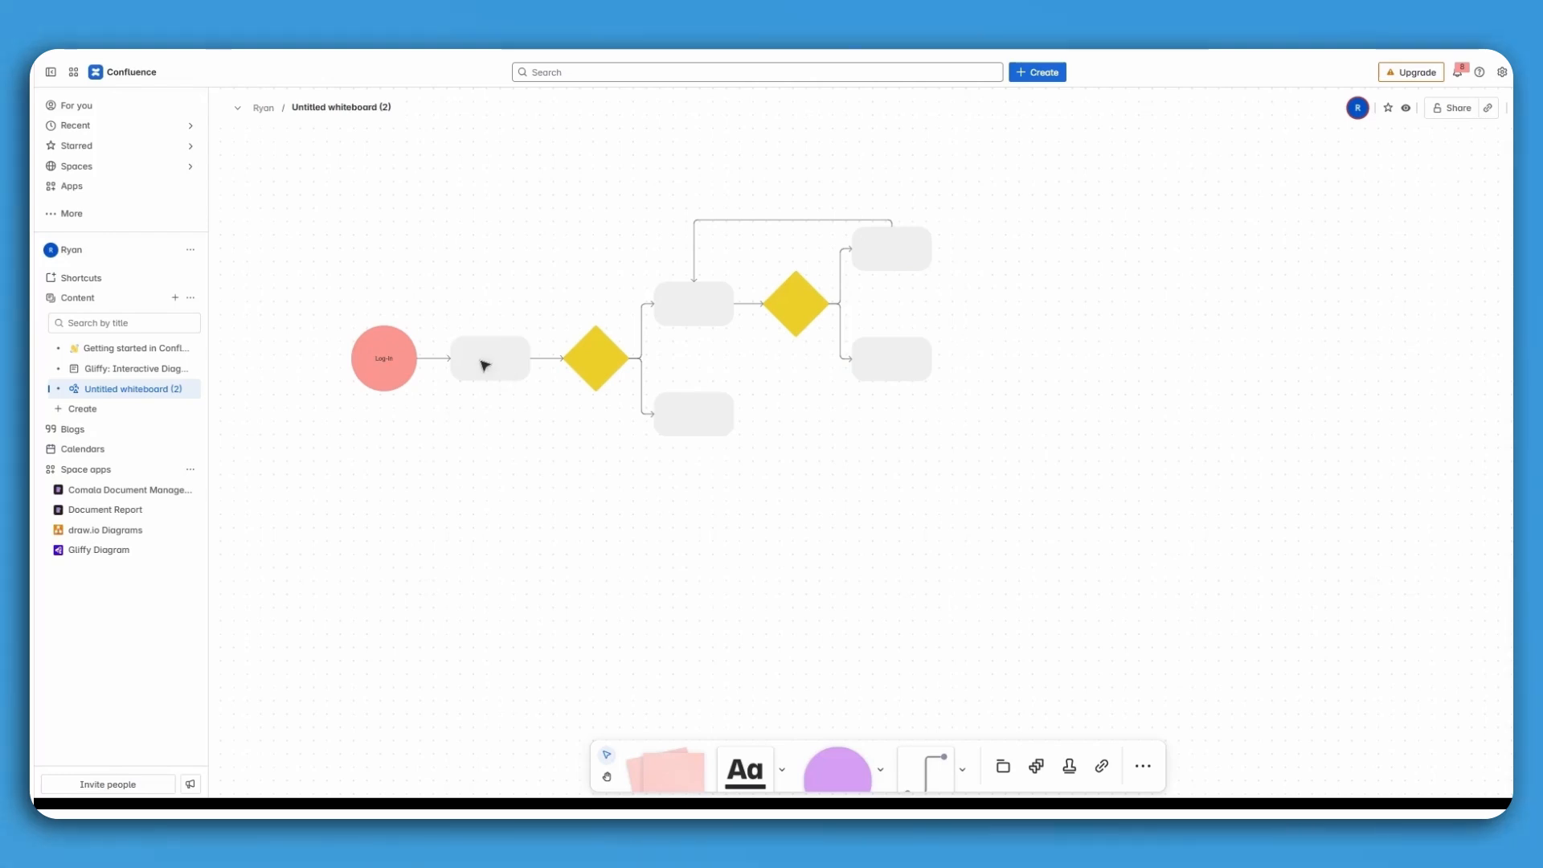
double_click(482, 361)
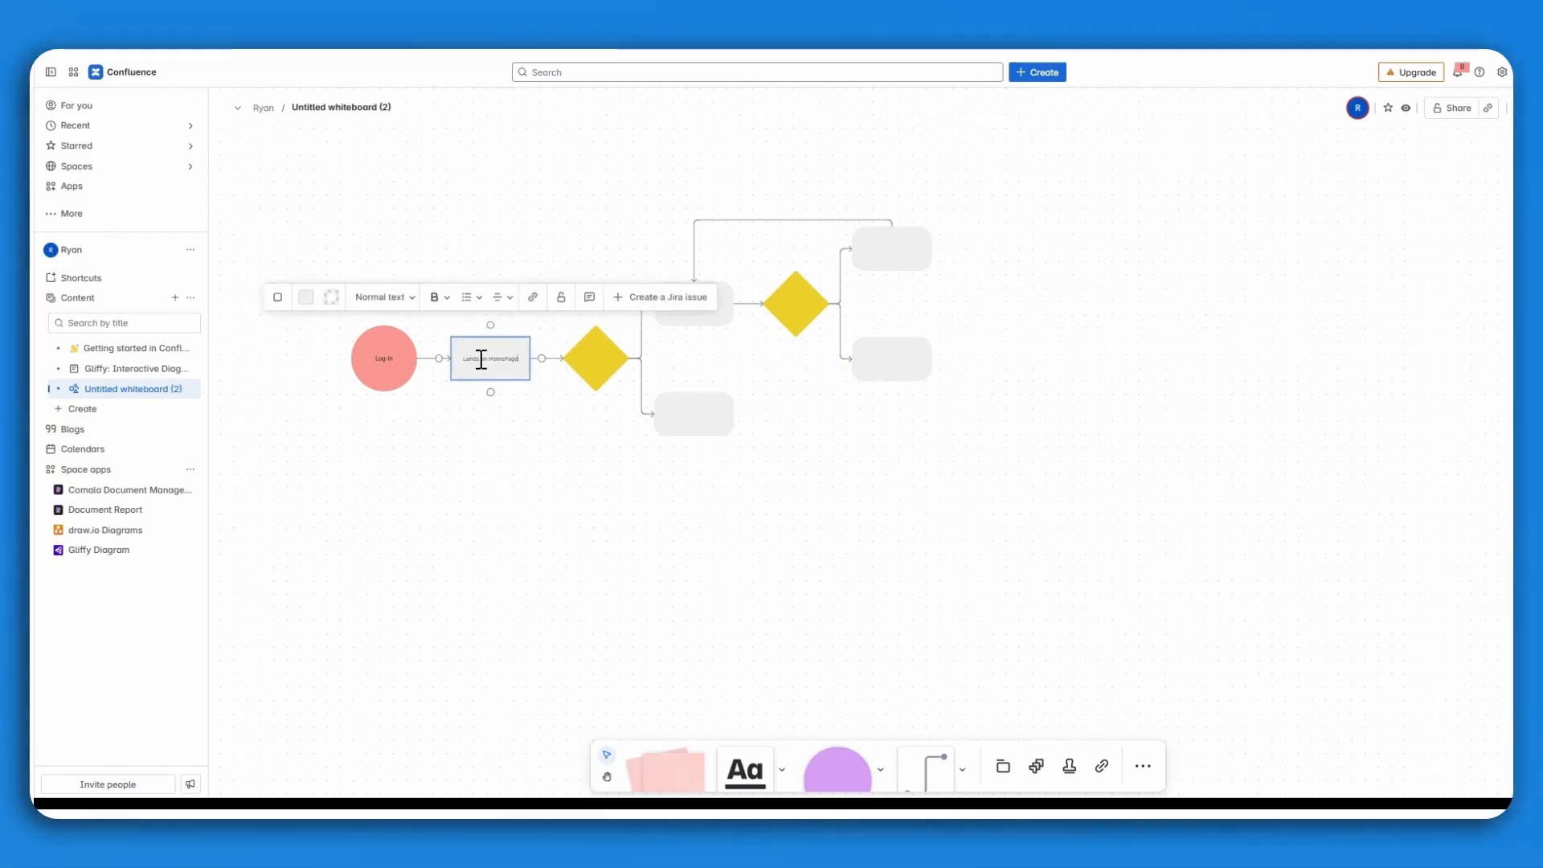
left_click(500, 457)
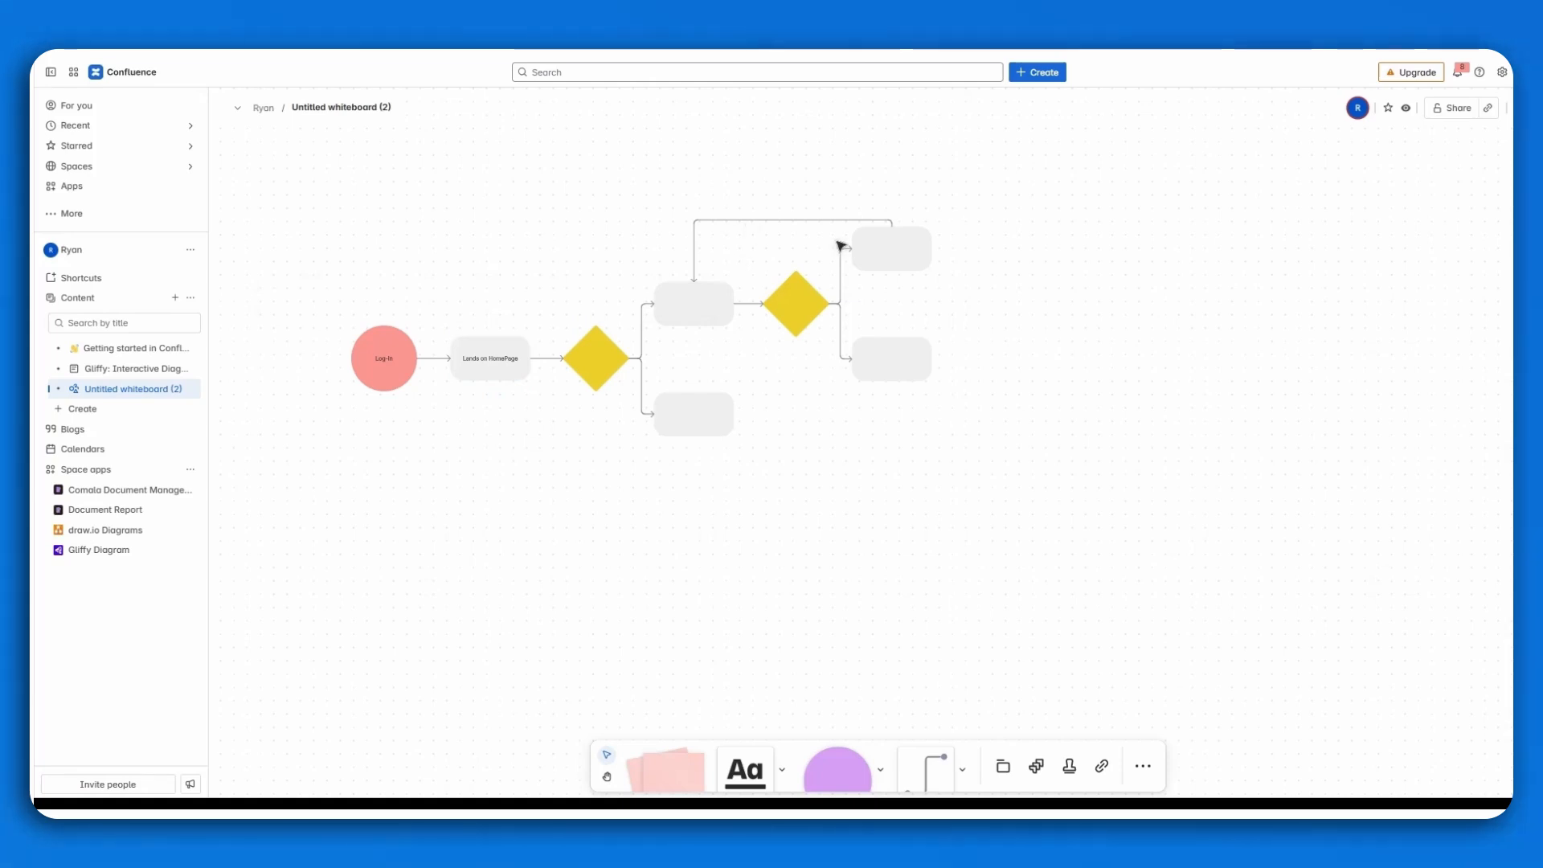
left_click(899, 246)
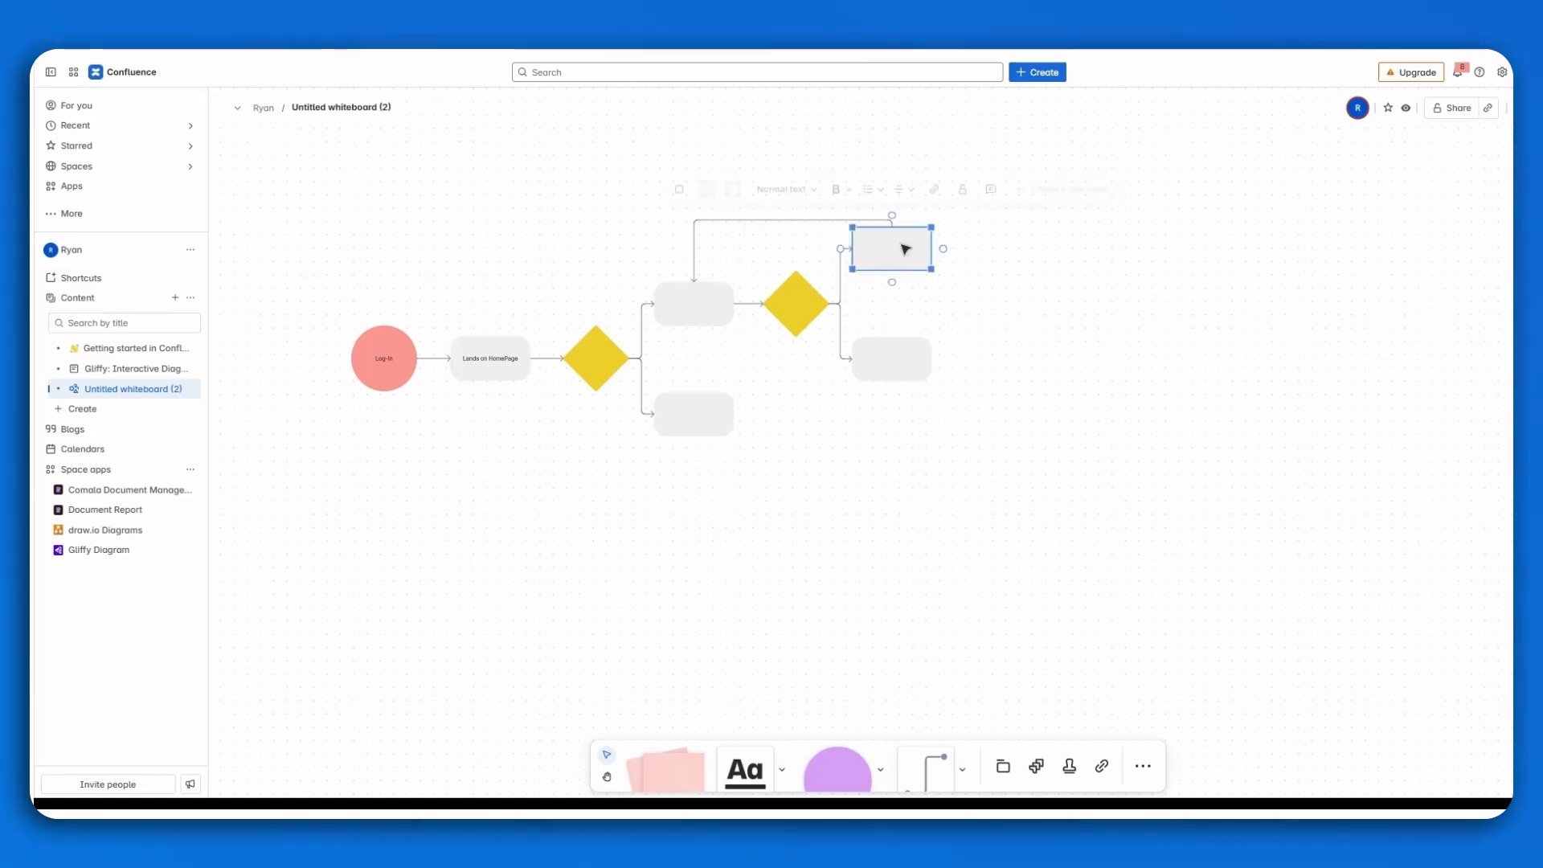
left_click(1151, 344)
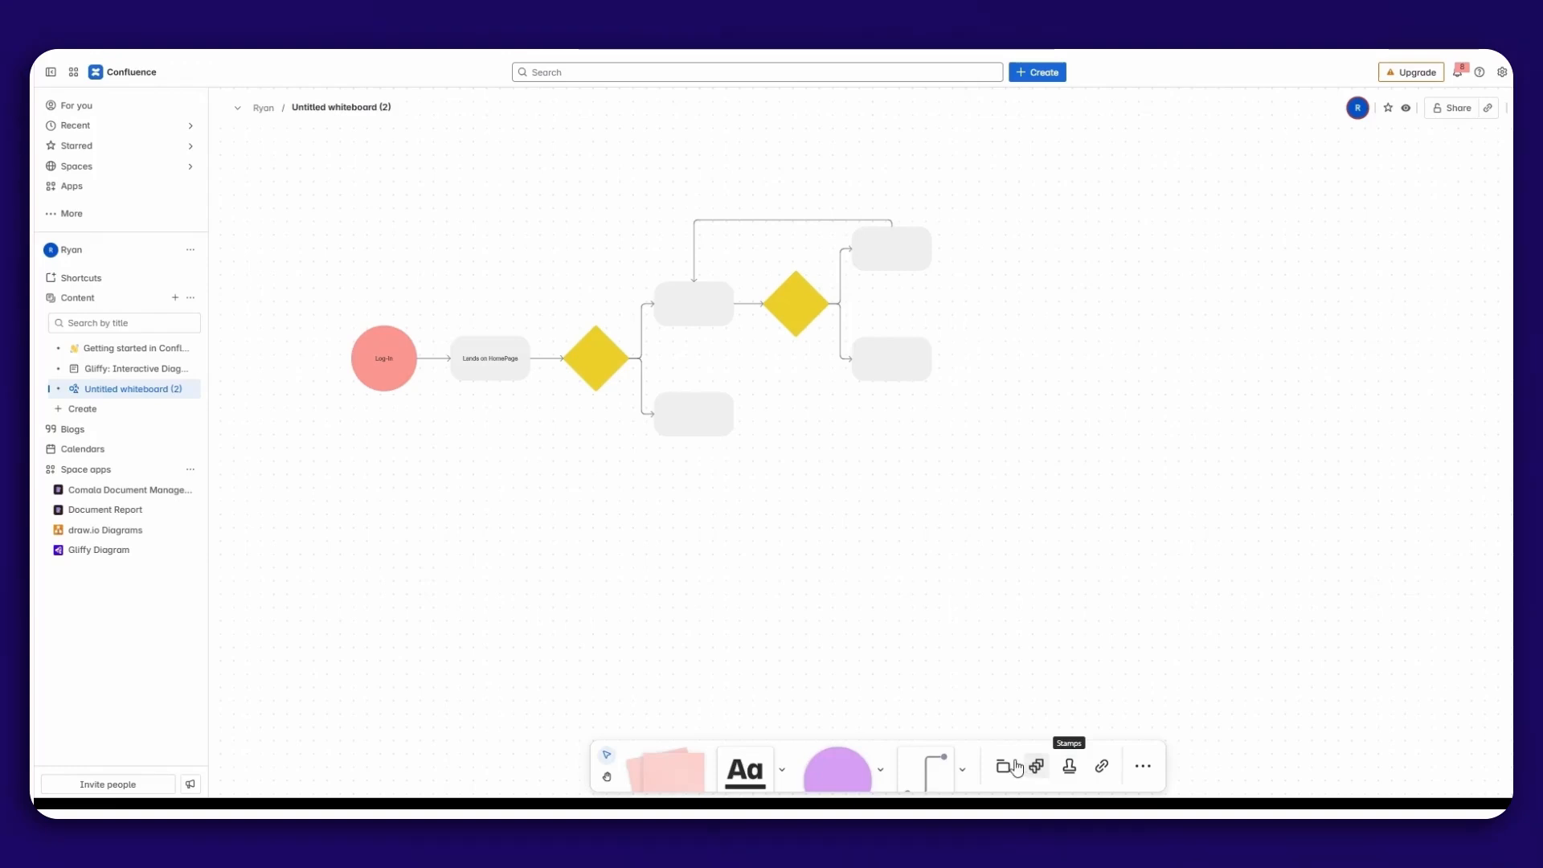
left_click(1143, 766)
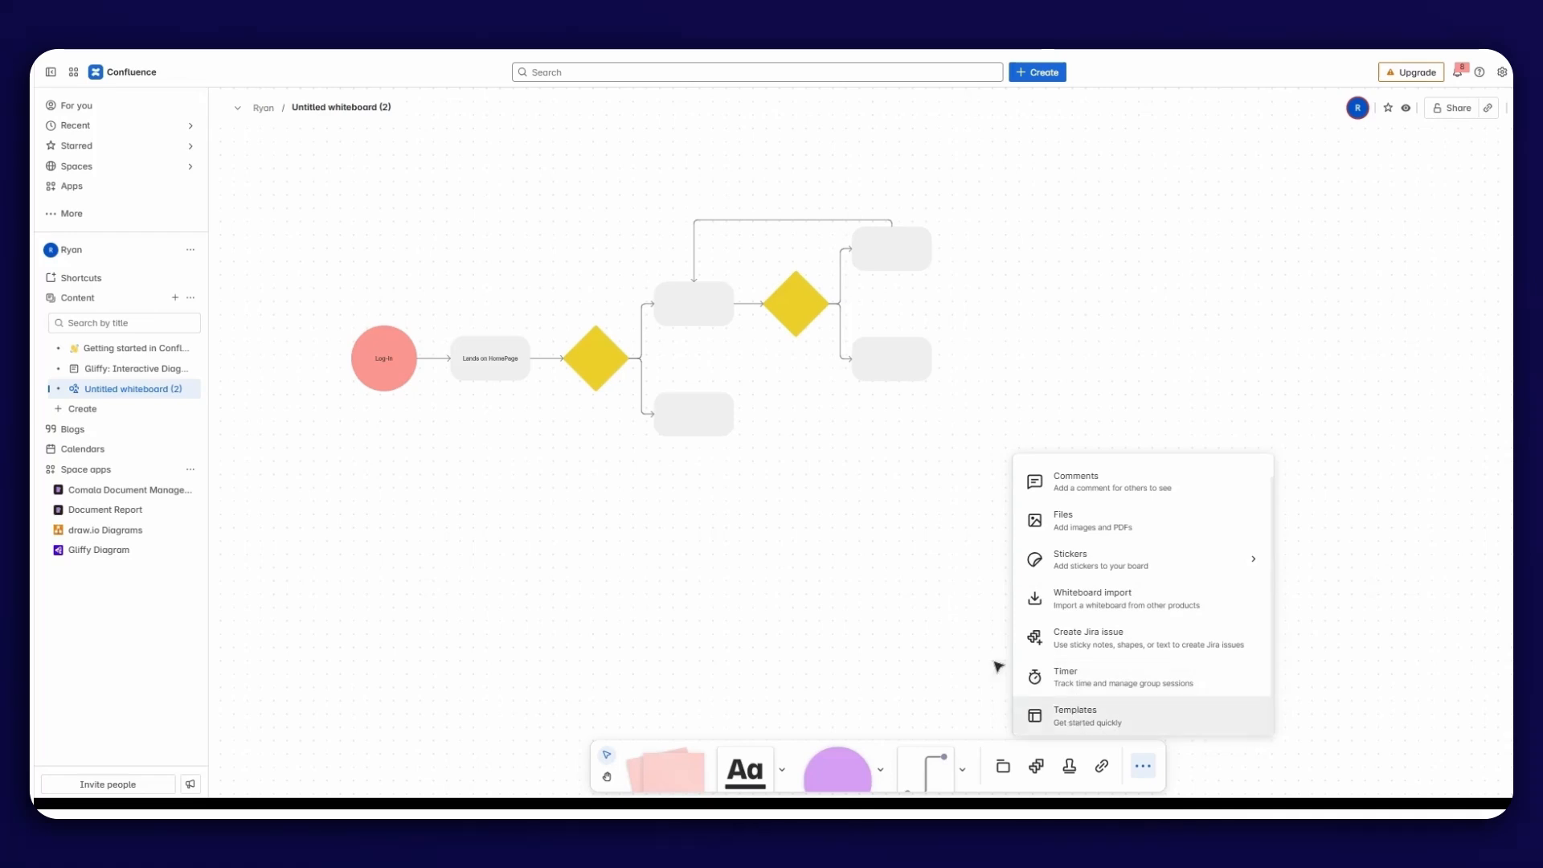
left_click(967, 651)
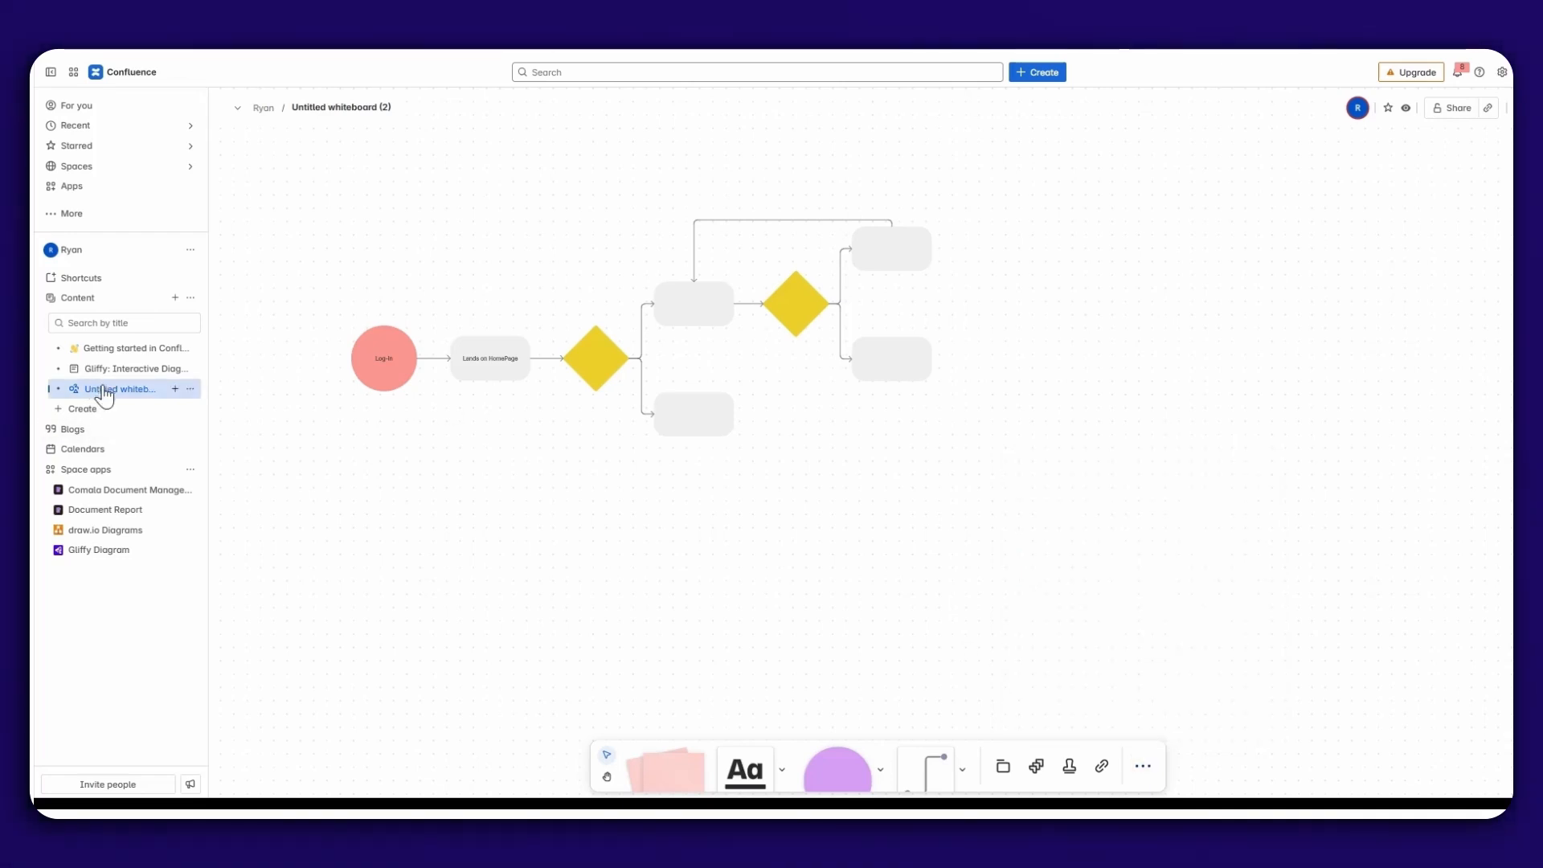
Rename the whiteboard as "User Journey 2025".
left_click(292, 109)
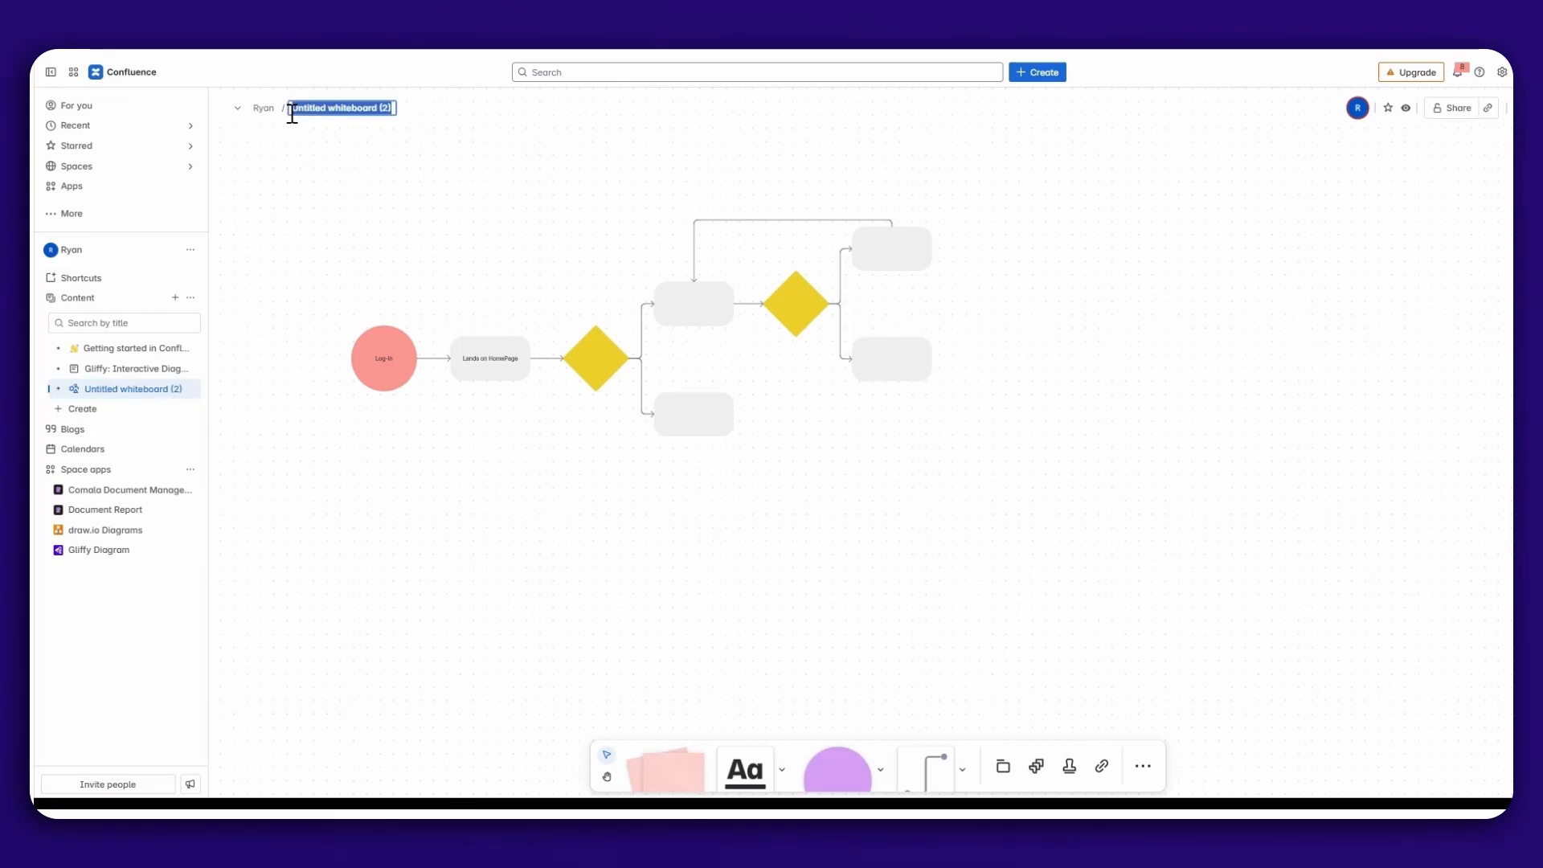
type("User Journ")
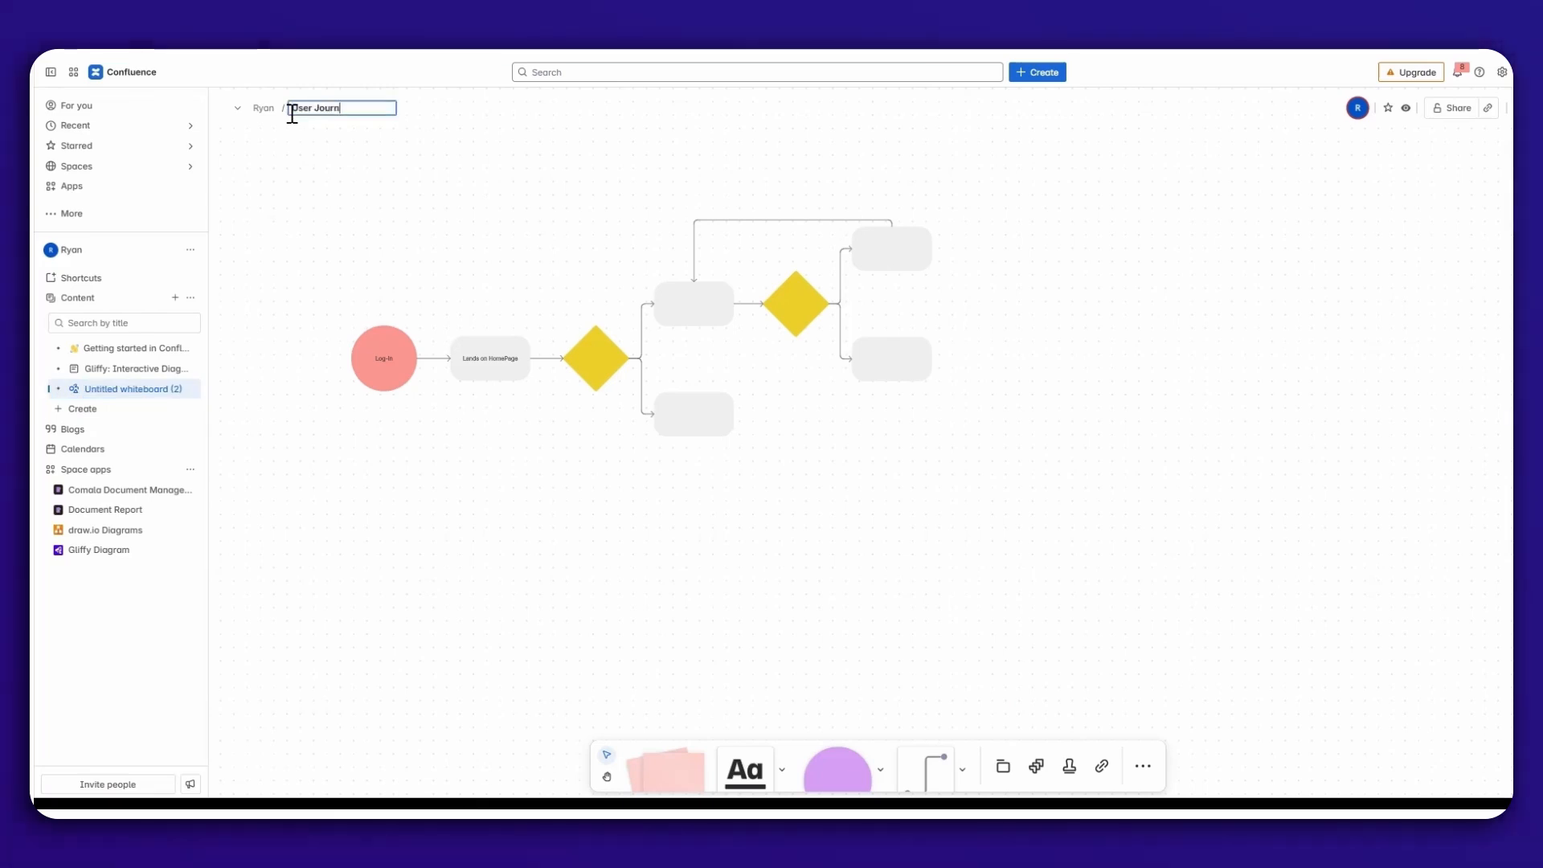
type("ey 2025")
left_click(379, 239)
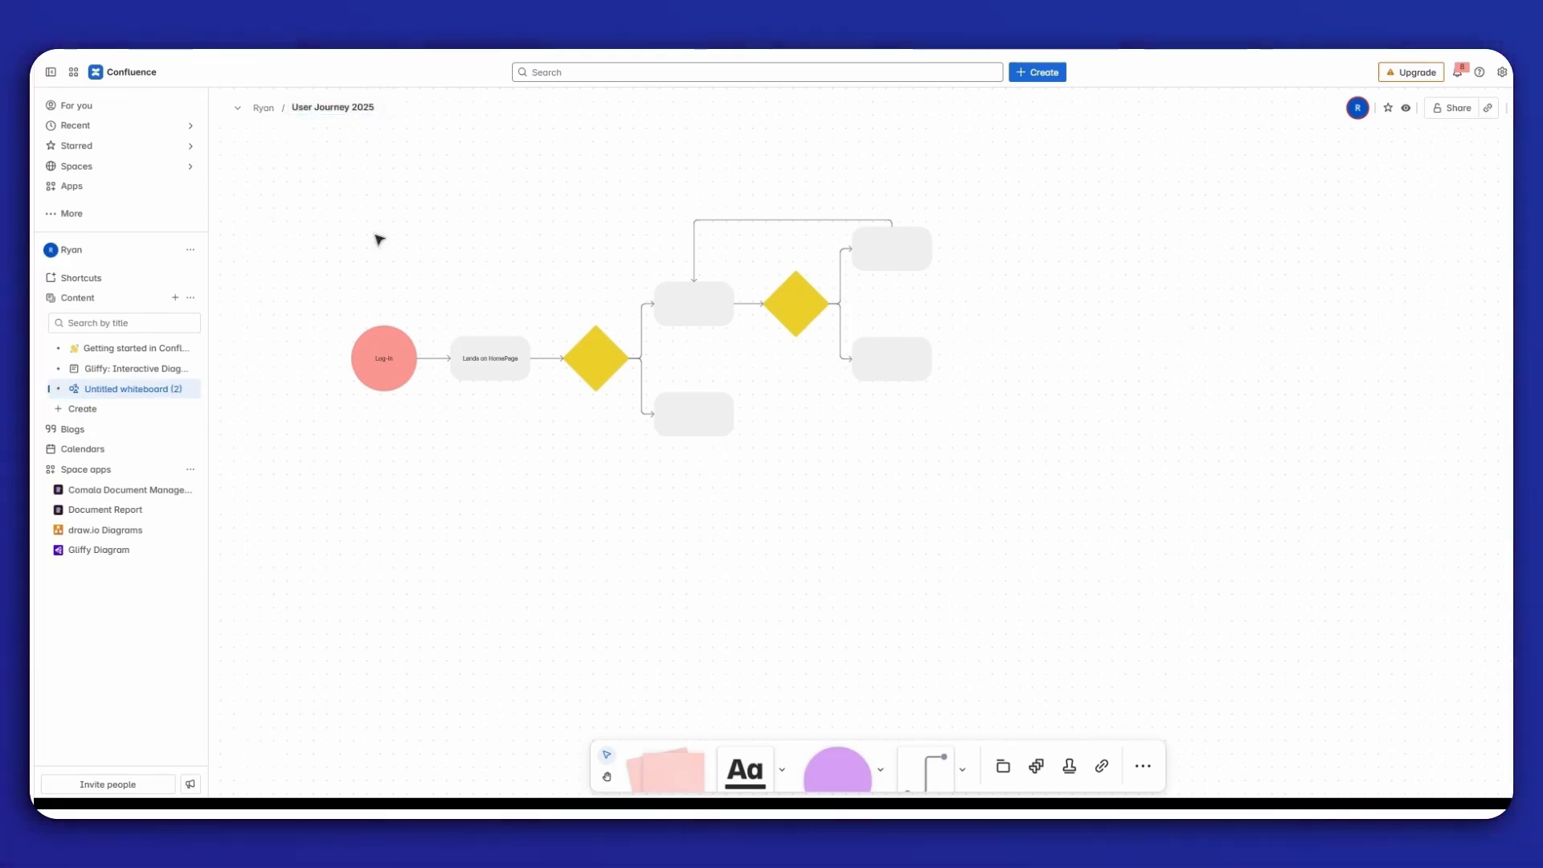
Test the journey toggles in full screen on the "Gliffy: Interactive Diagrams" page and return to the User Journey 2025 whiteboard.
left_click(95, 368)
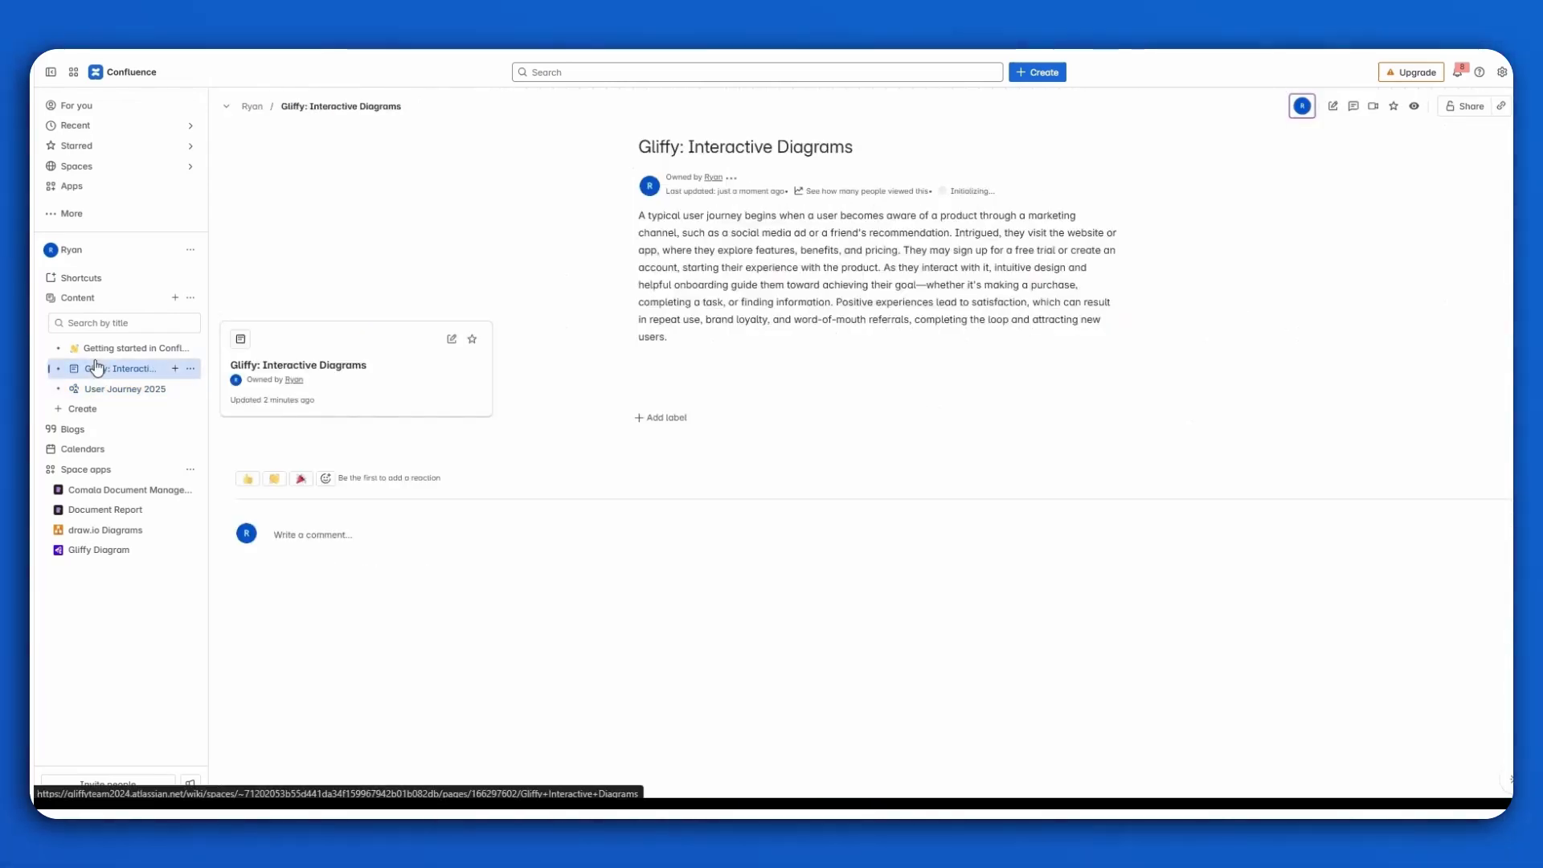
mouse_move(778, 366)
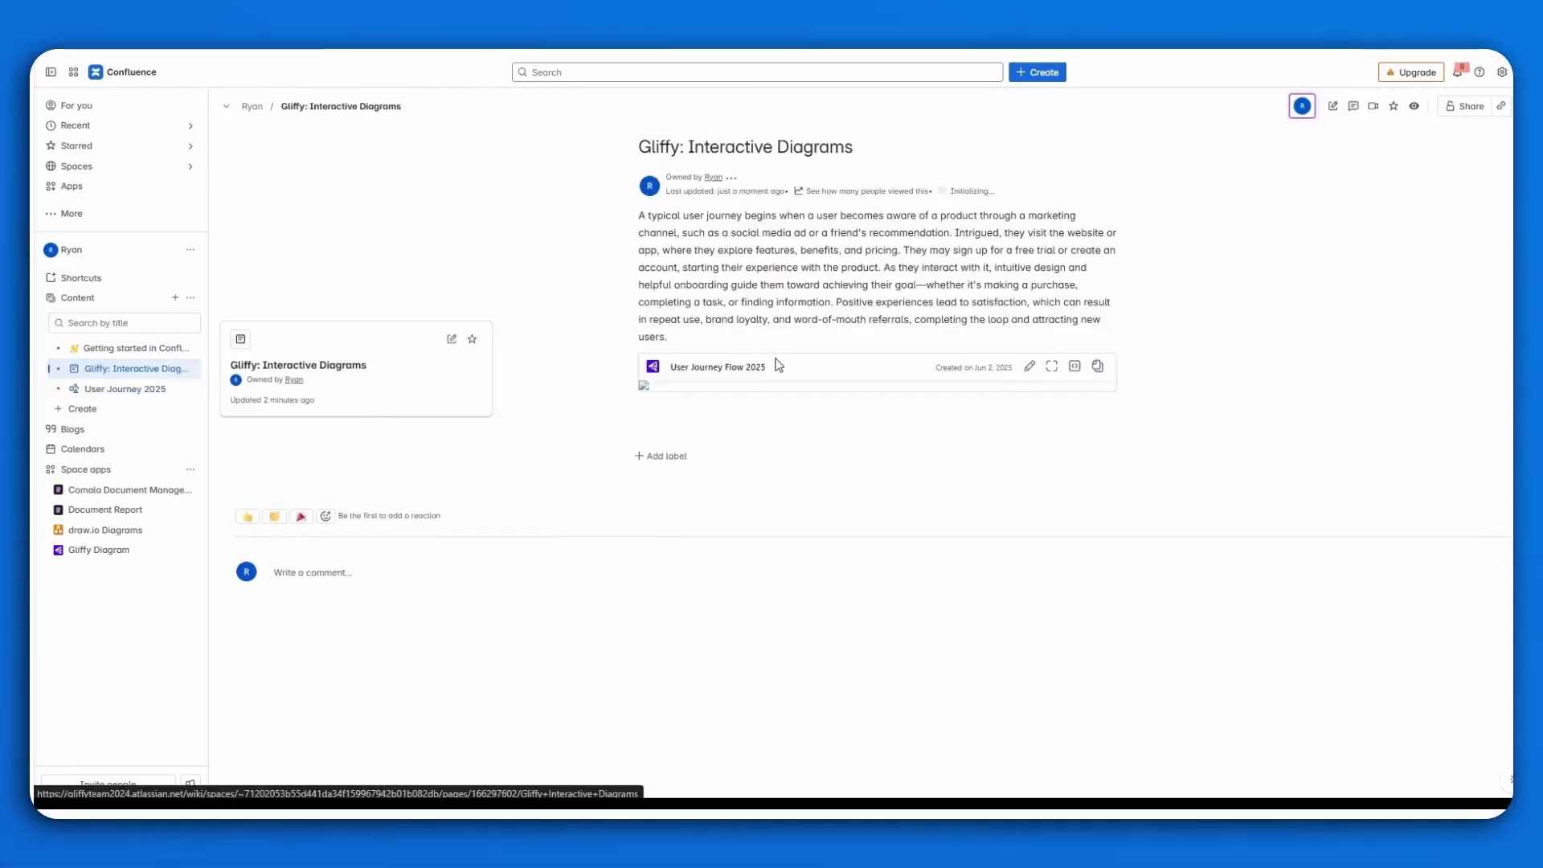
left_click(1051, 367)
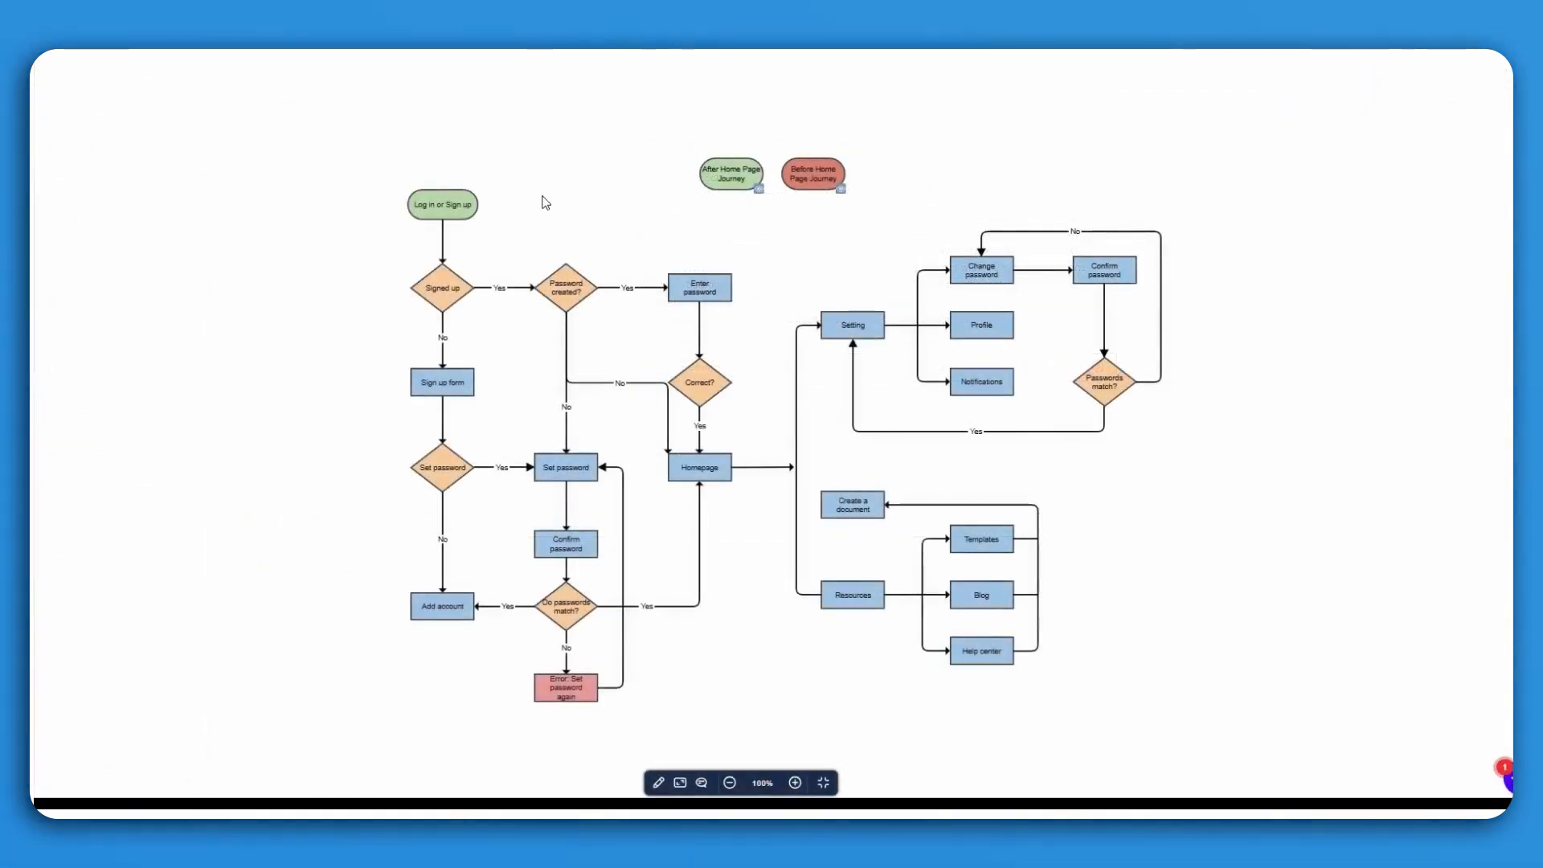
left_click(840, 193)
left_click(751, 193)
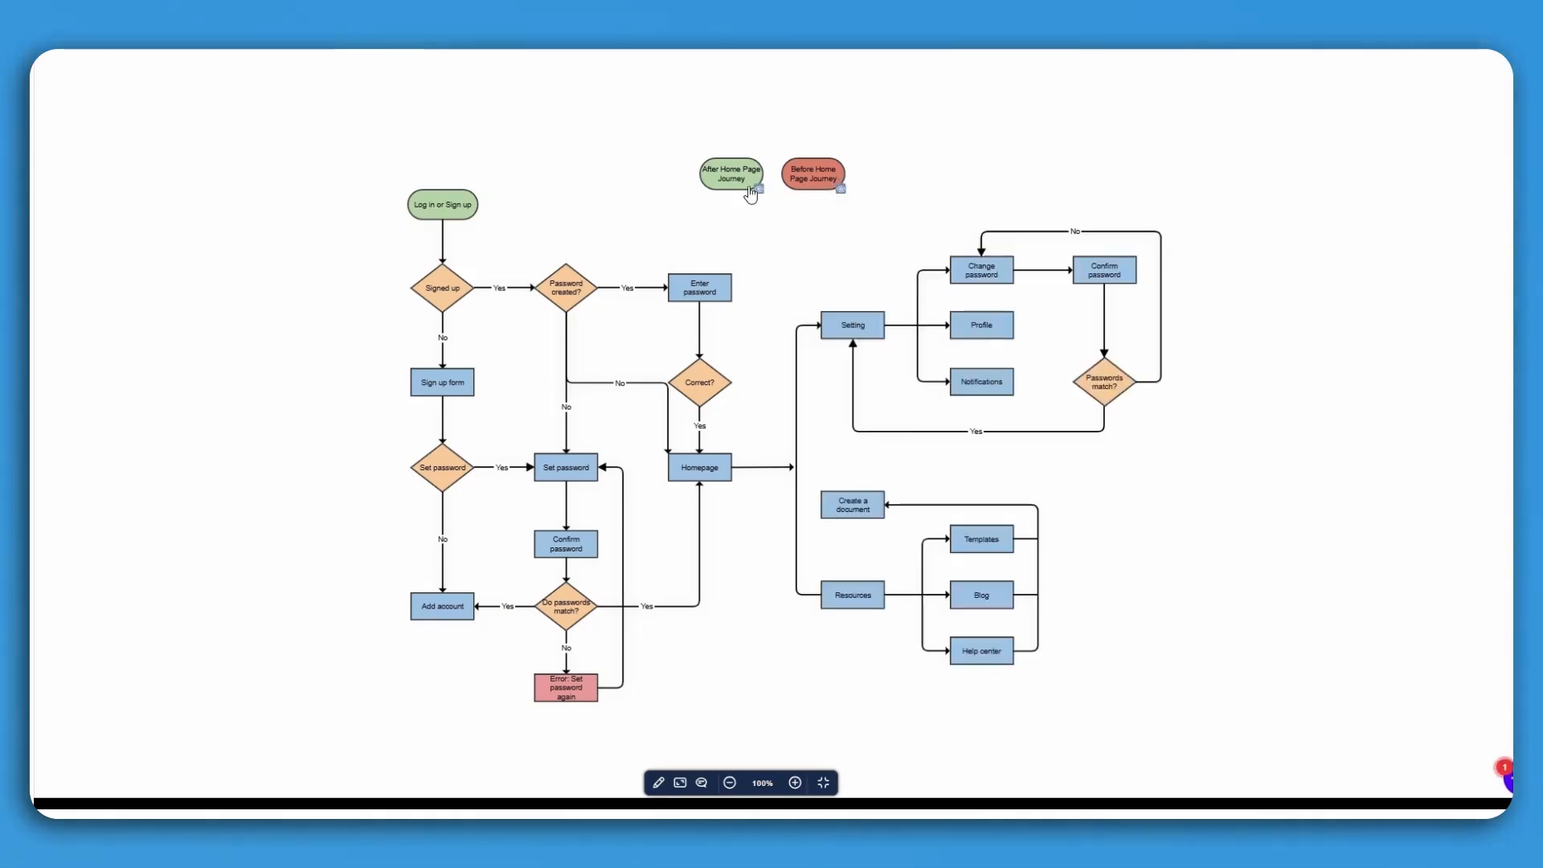
left_click(823, 782)
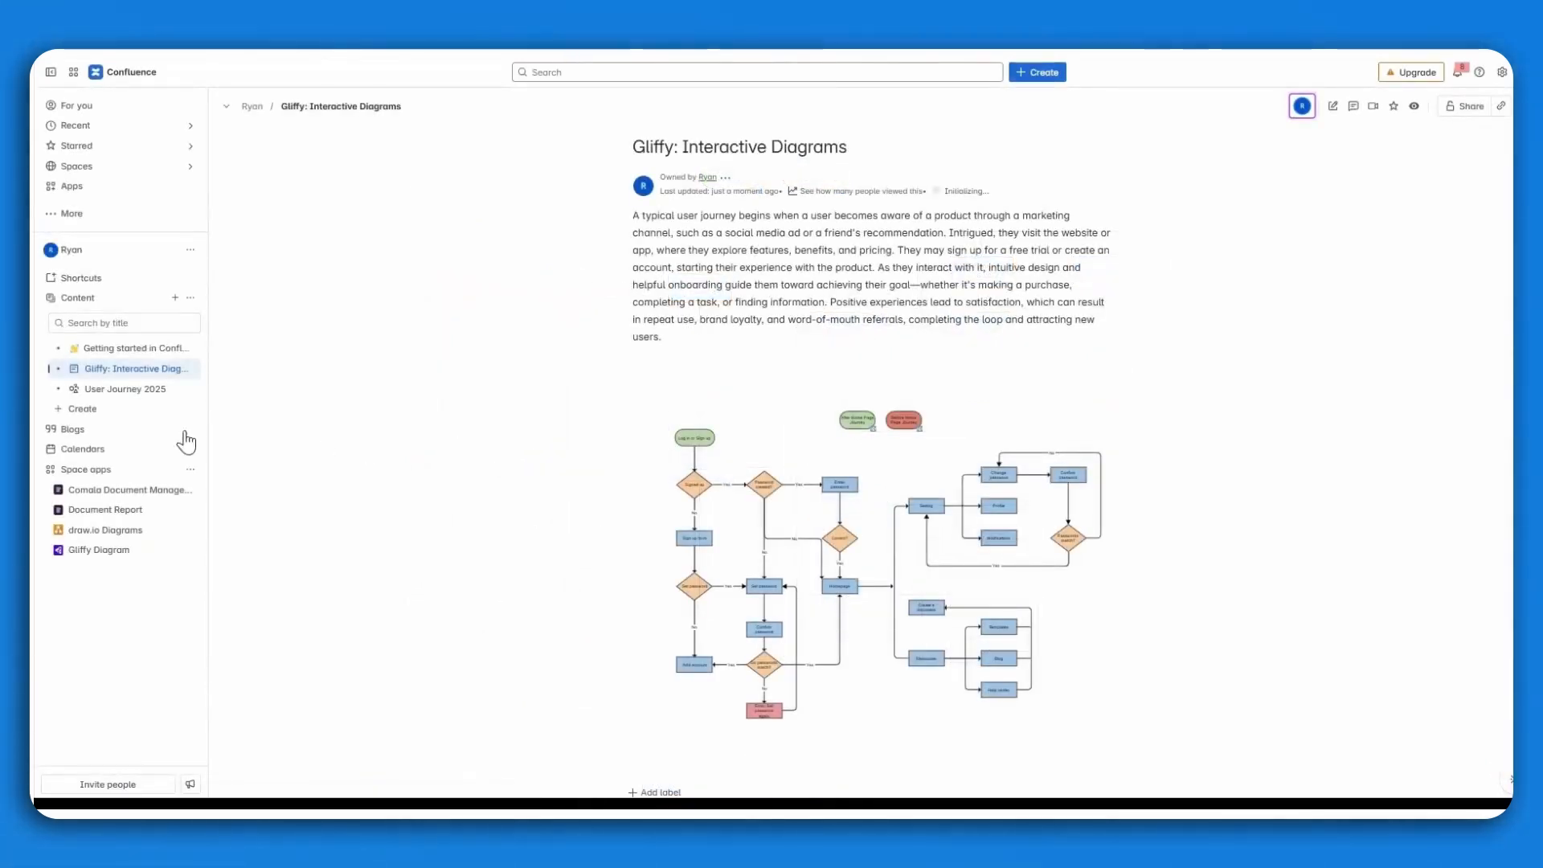
left_click(137, 391)
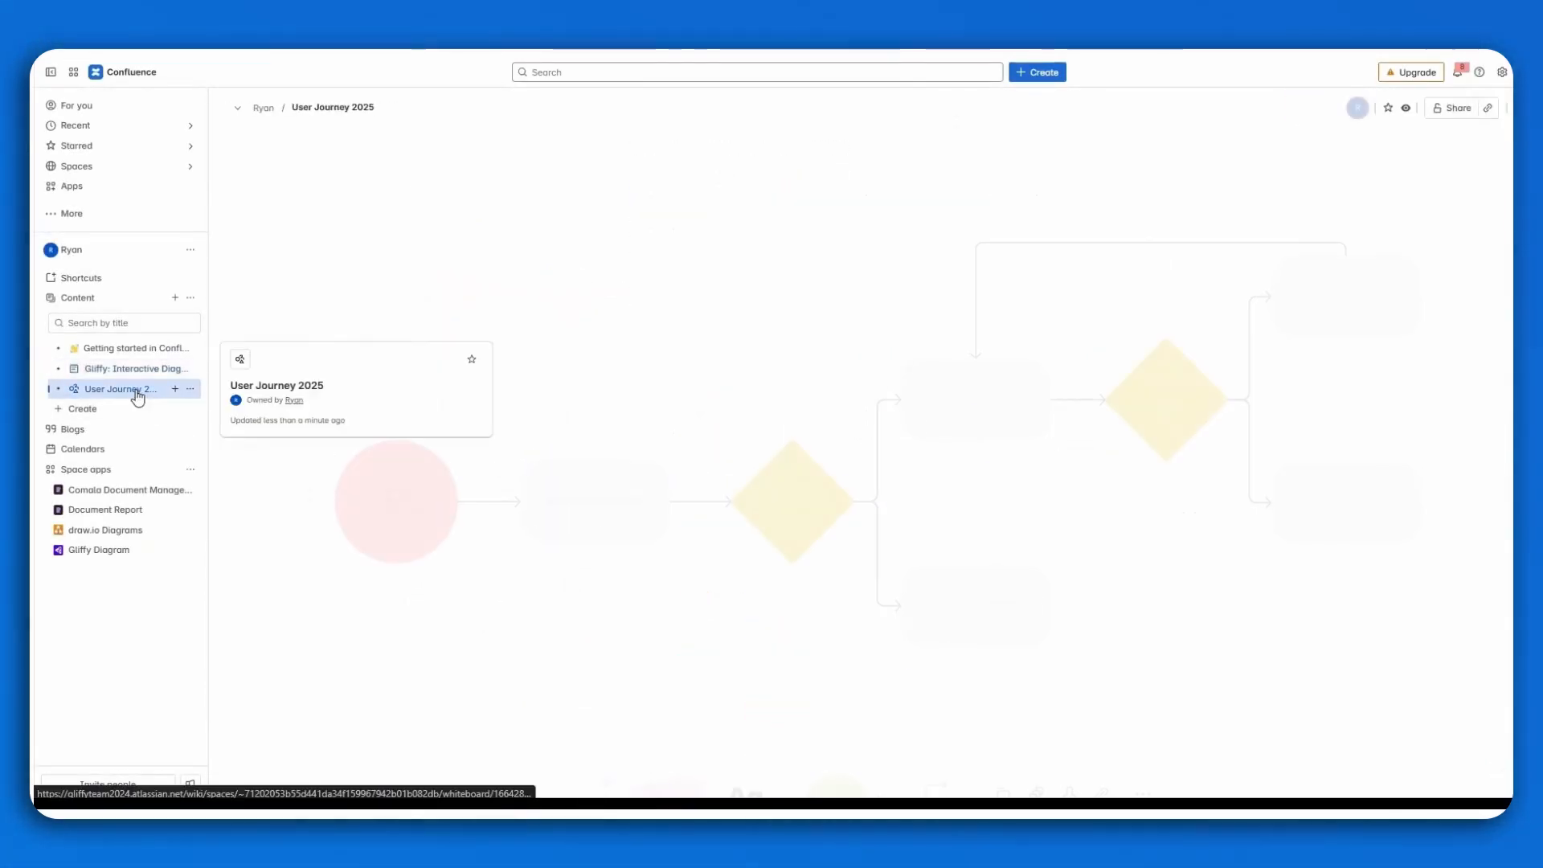